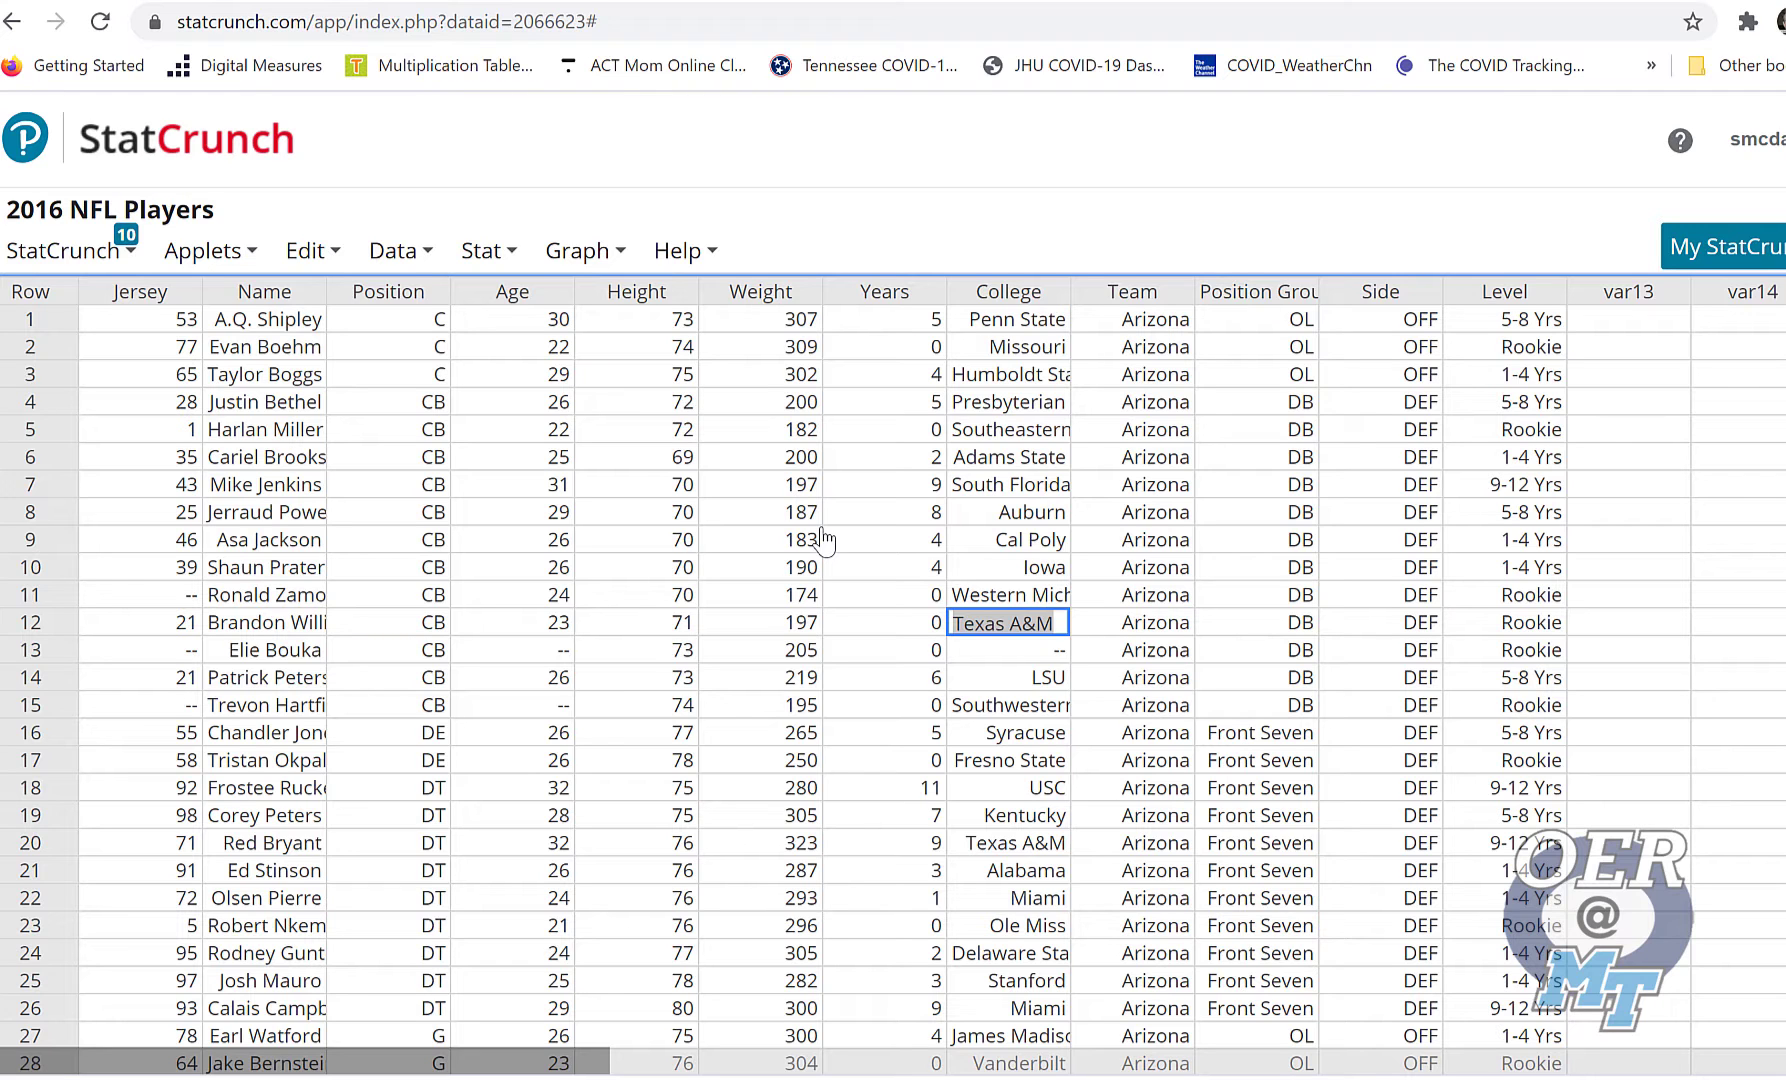
Create a bar plot with data from the Weight column, declining binning, and move the graph clear of the table's later columns
click(420, 252)
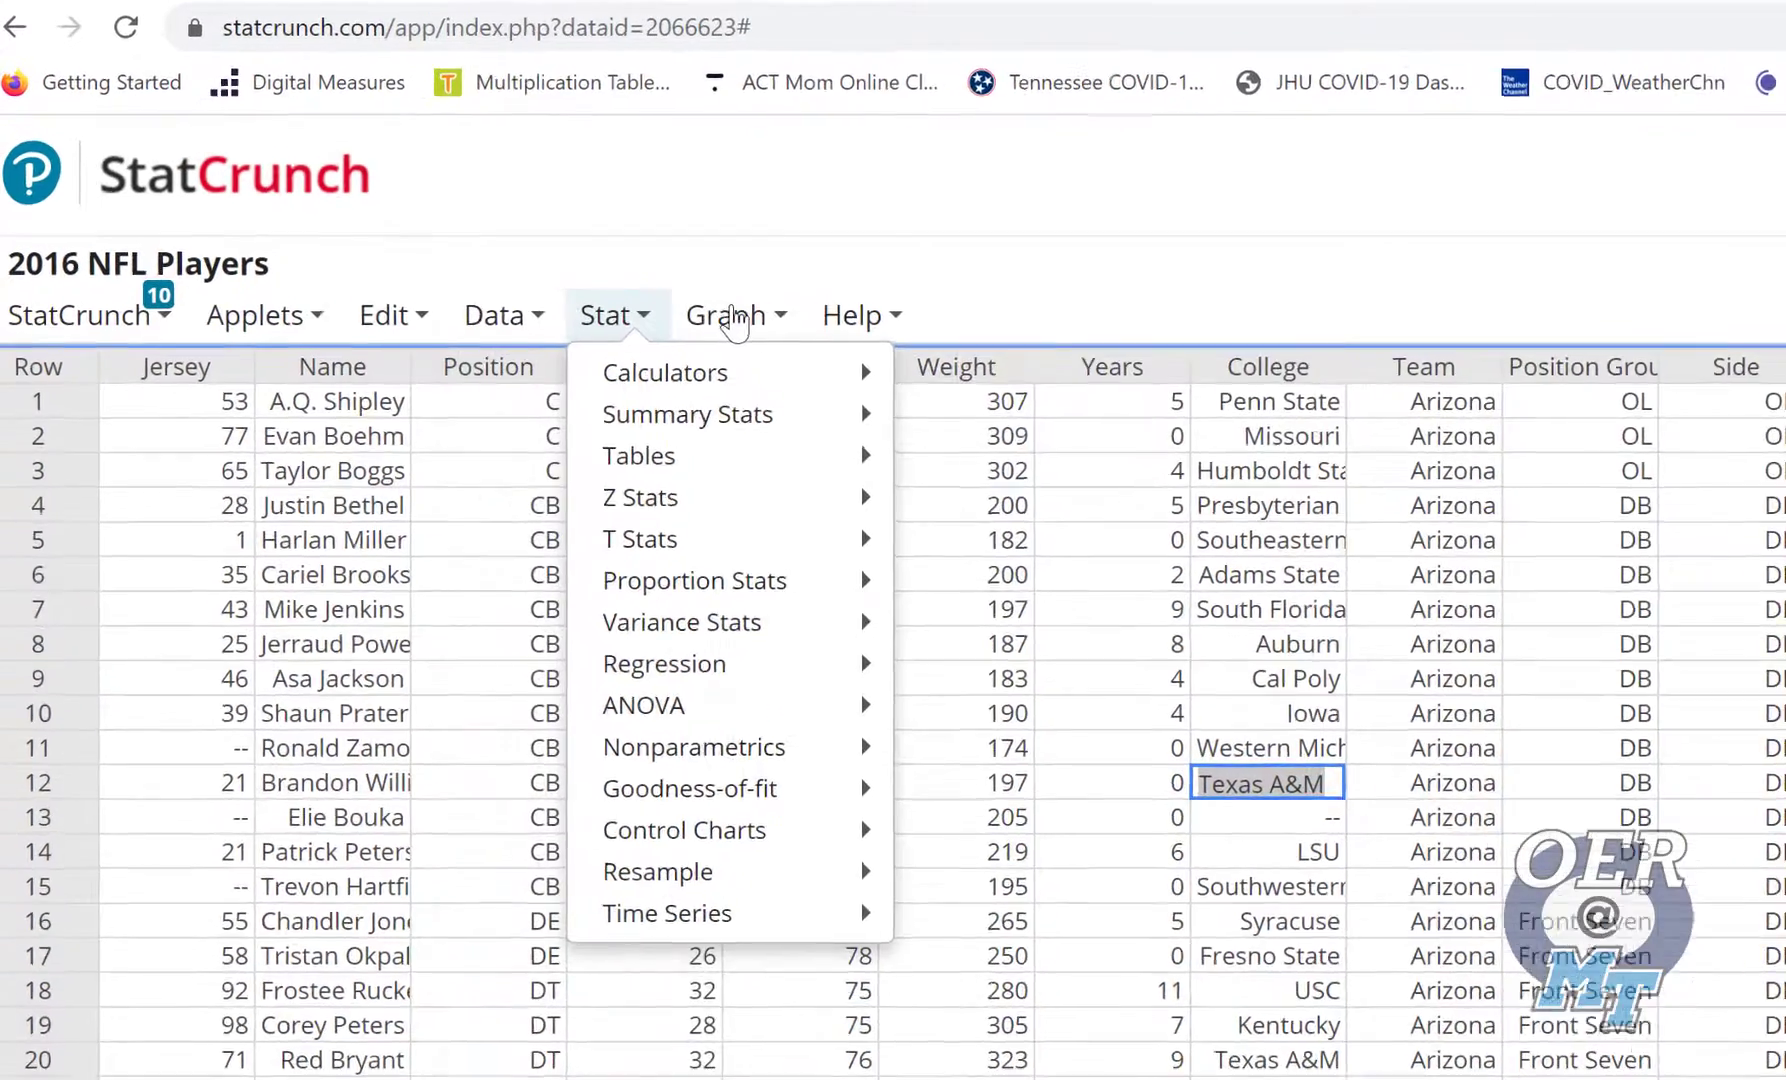
mouse_move(585, 252)
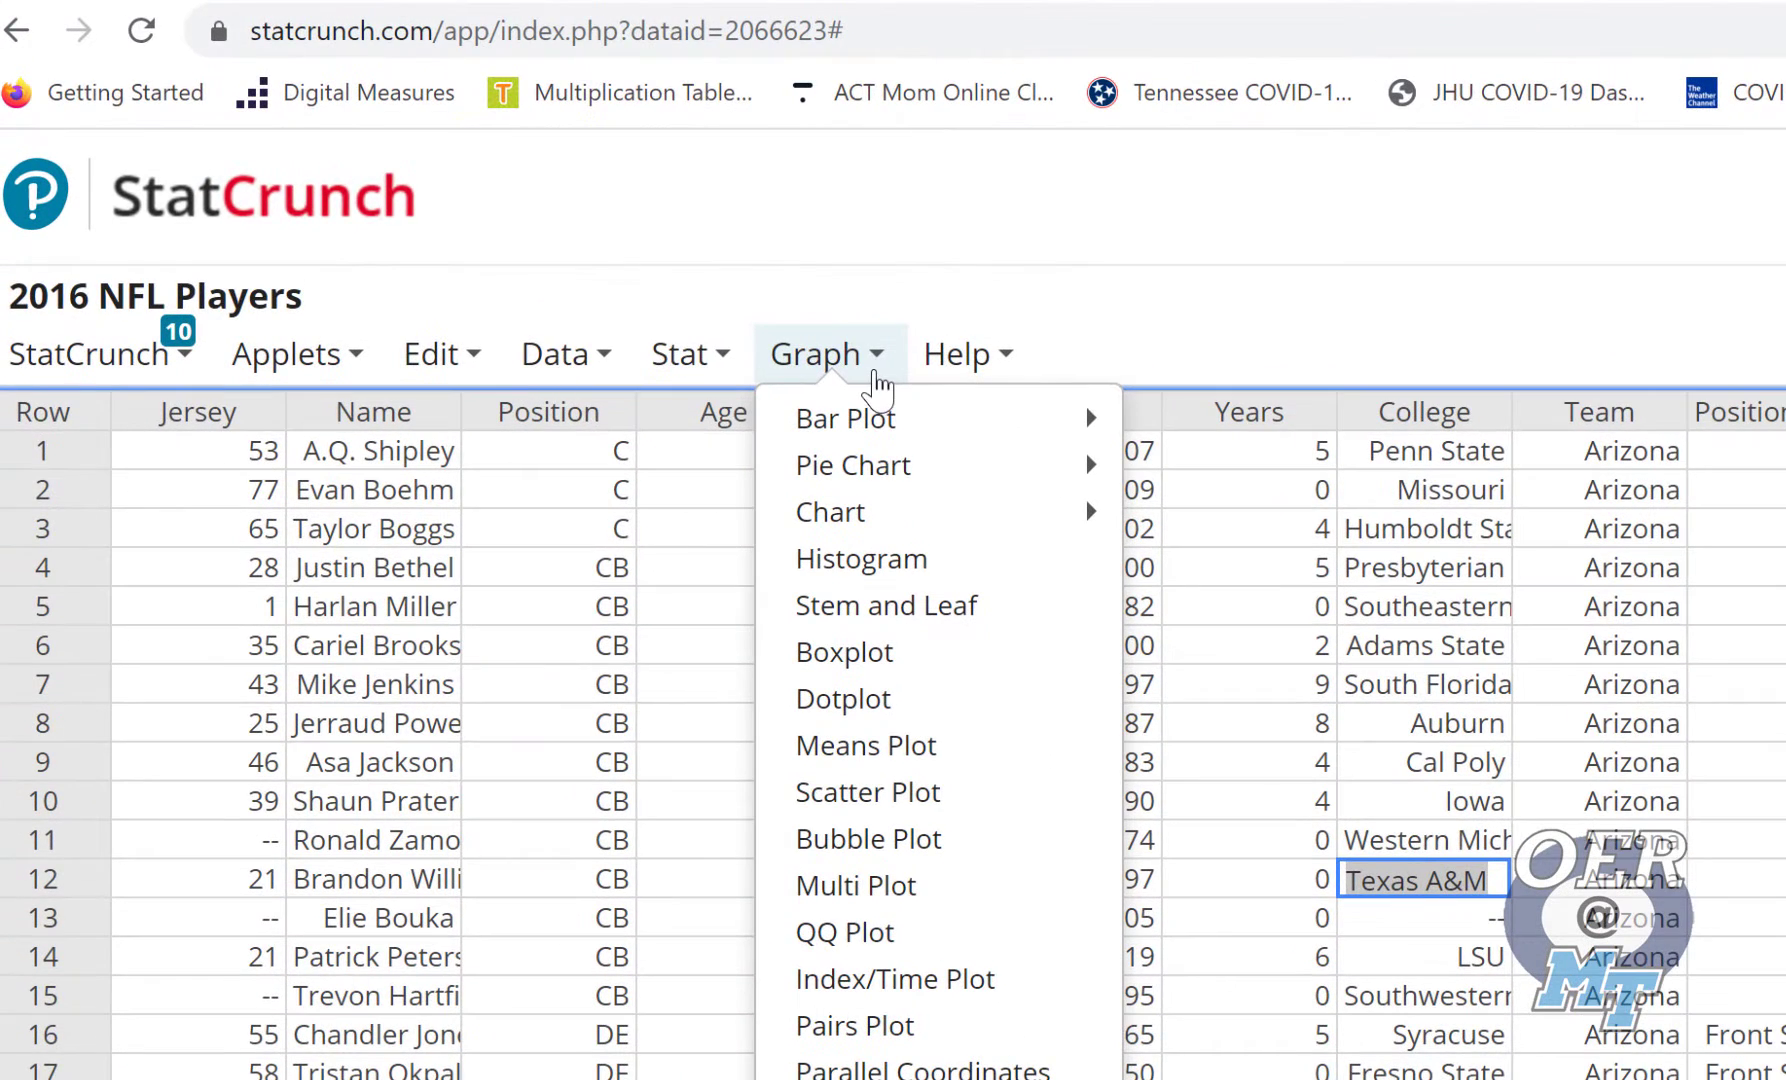
mouse_move(885, 435)
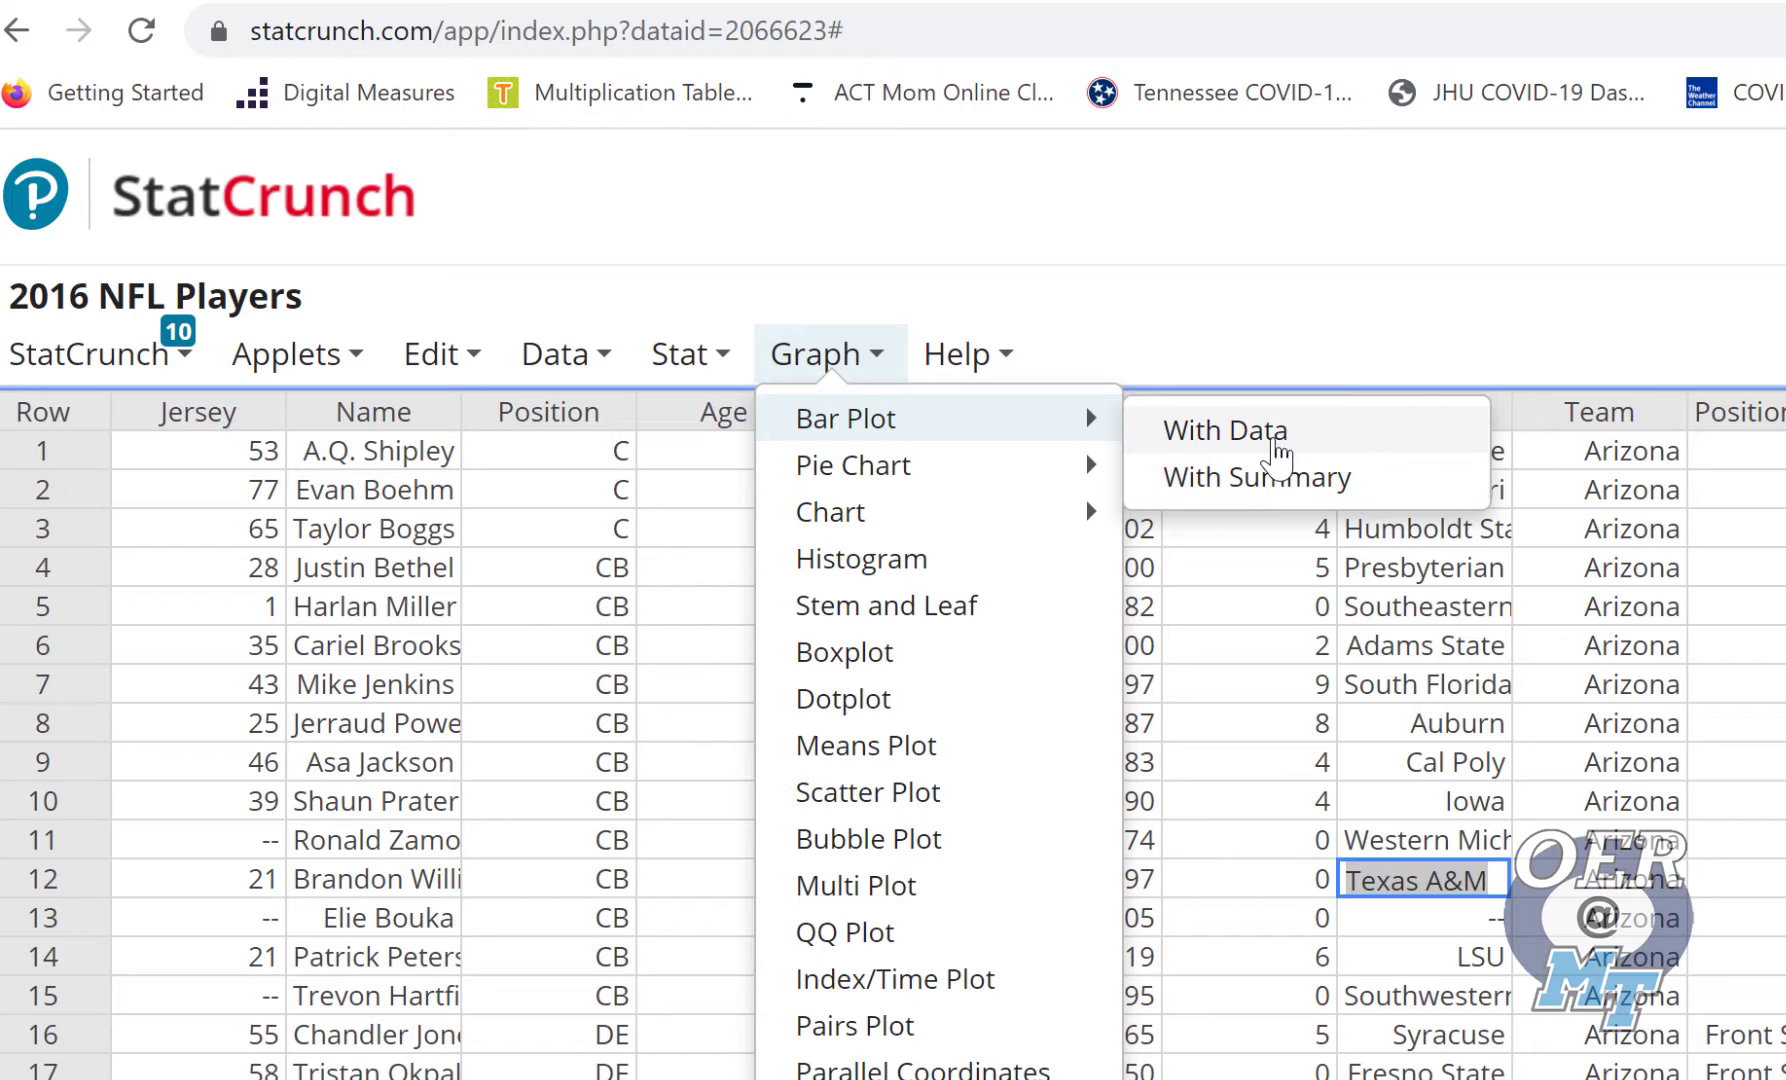
click(1281, 455)
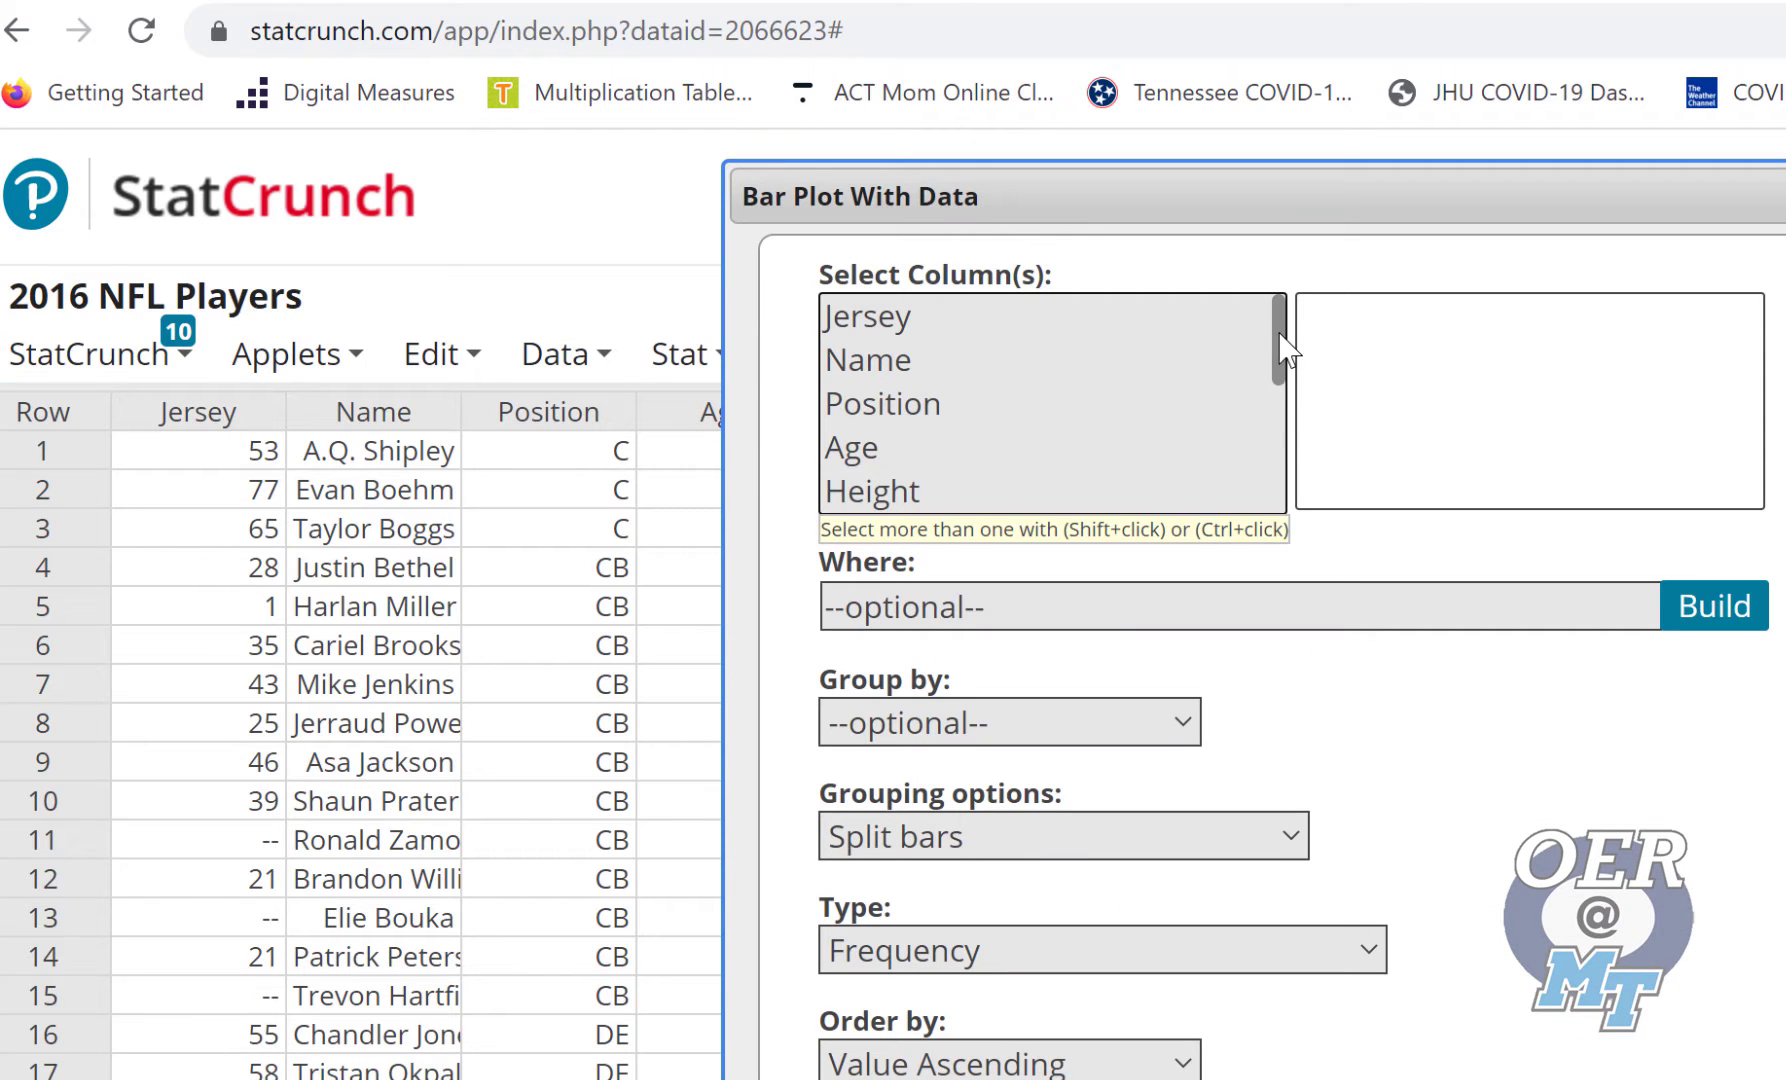
drag(1283, 345, 1287, 400)
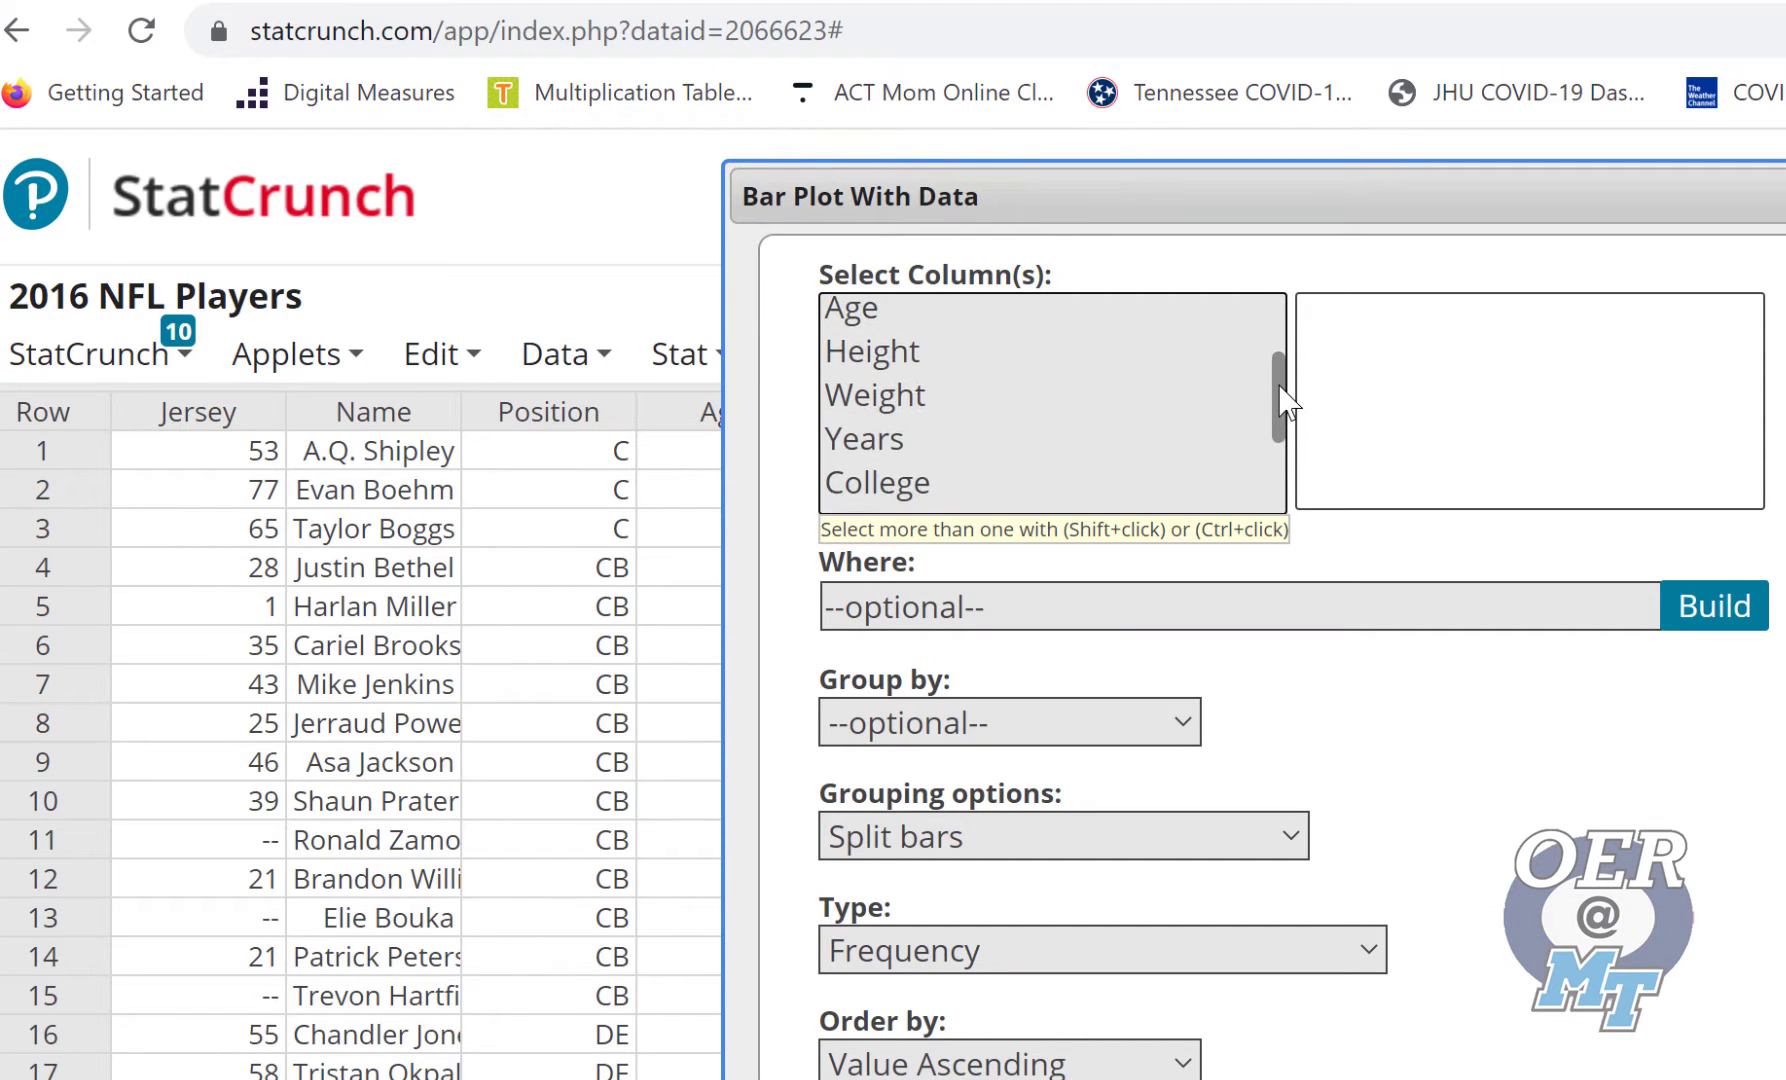
click(911, 405)
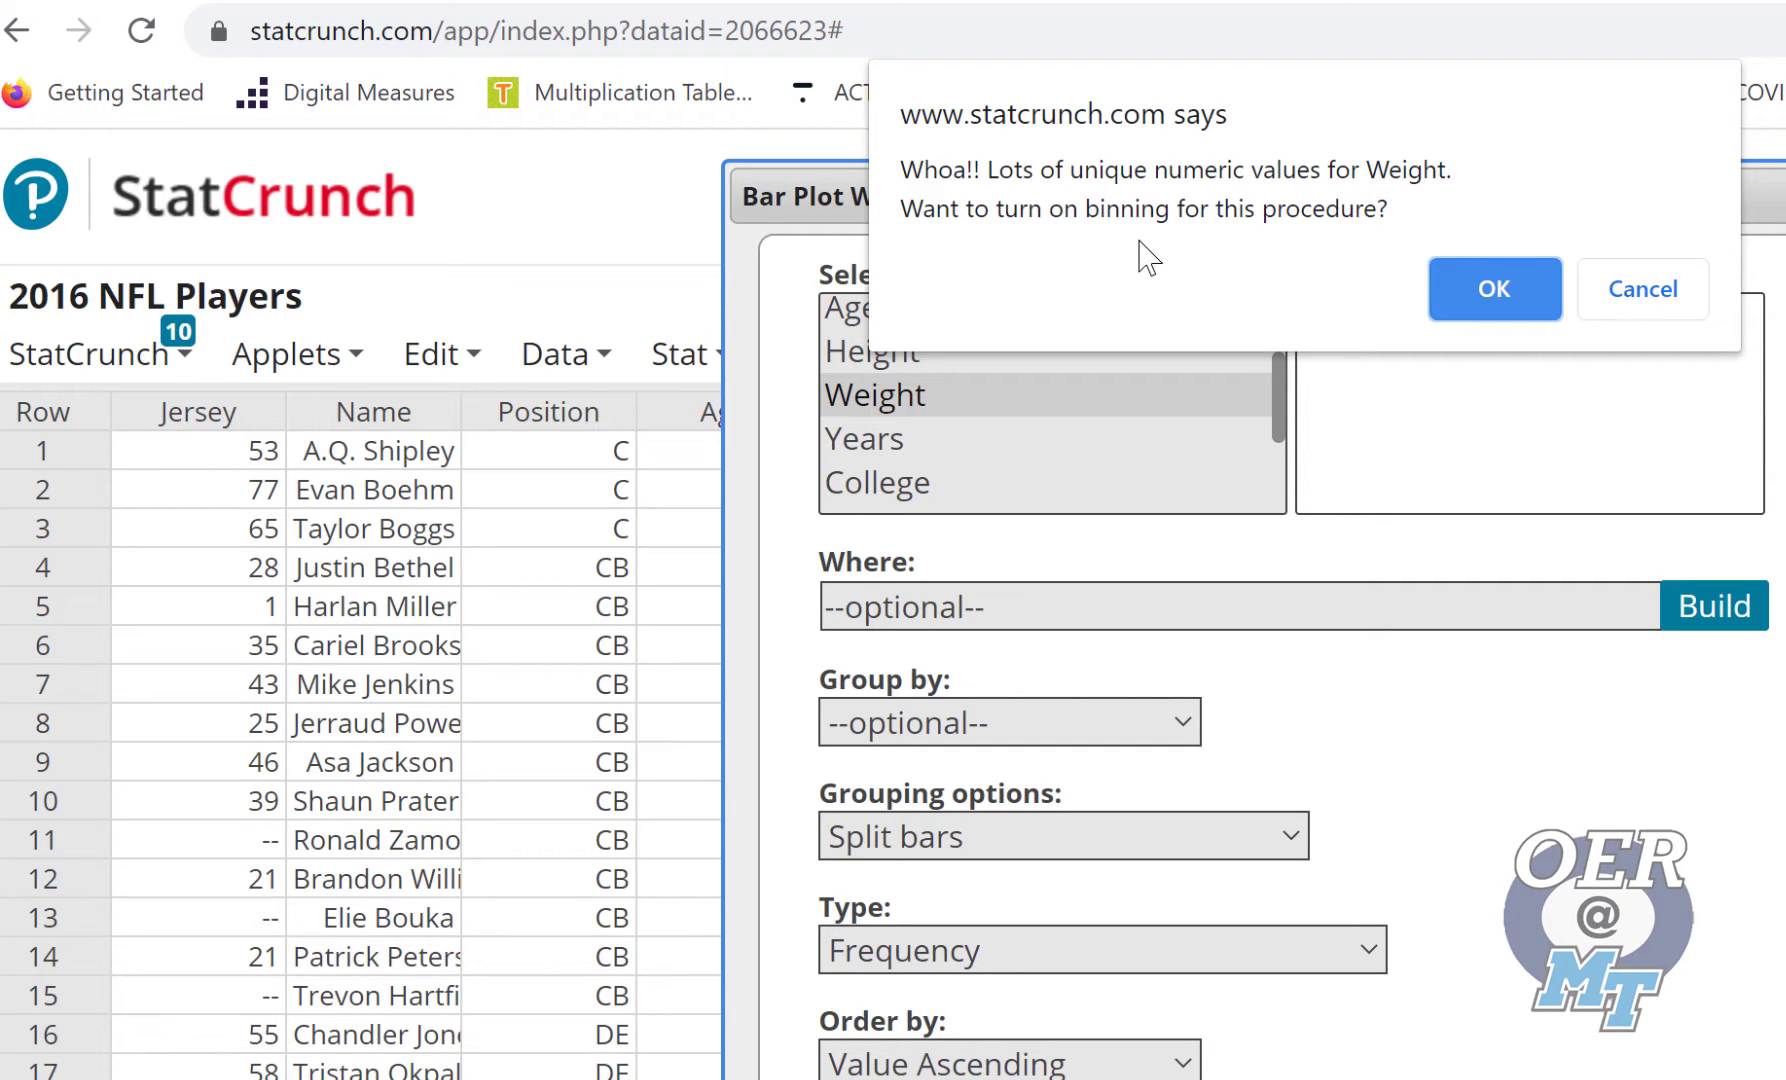
click(1645, 291)
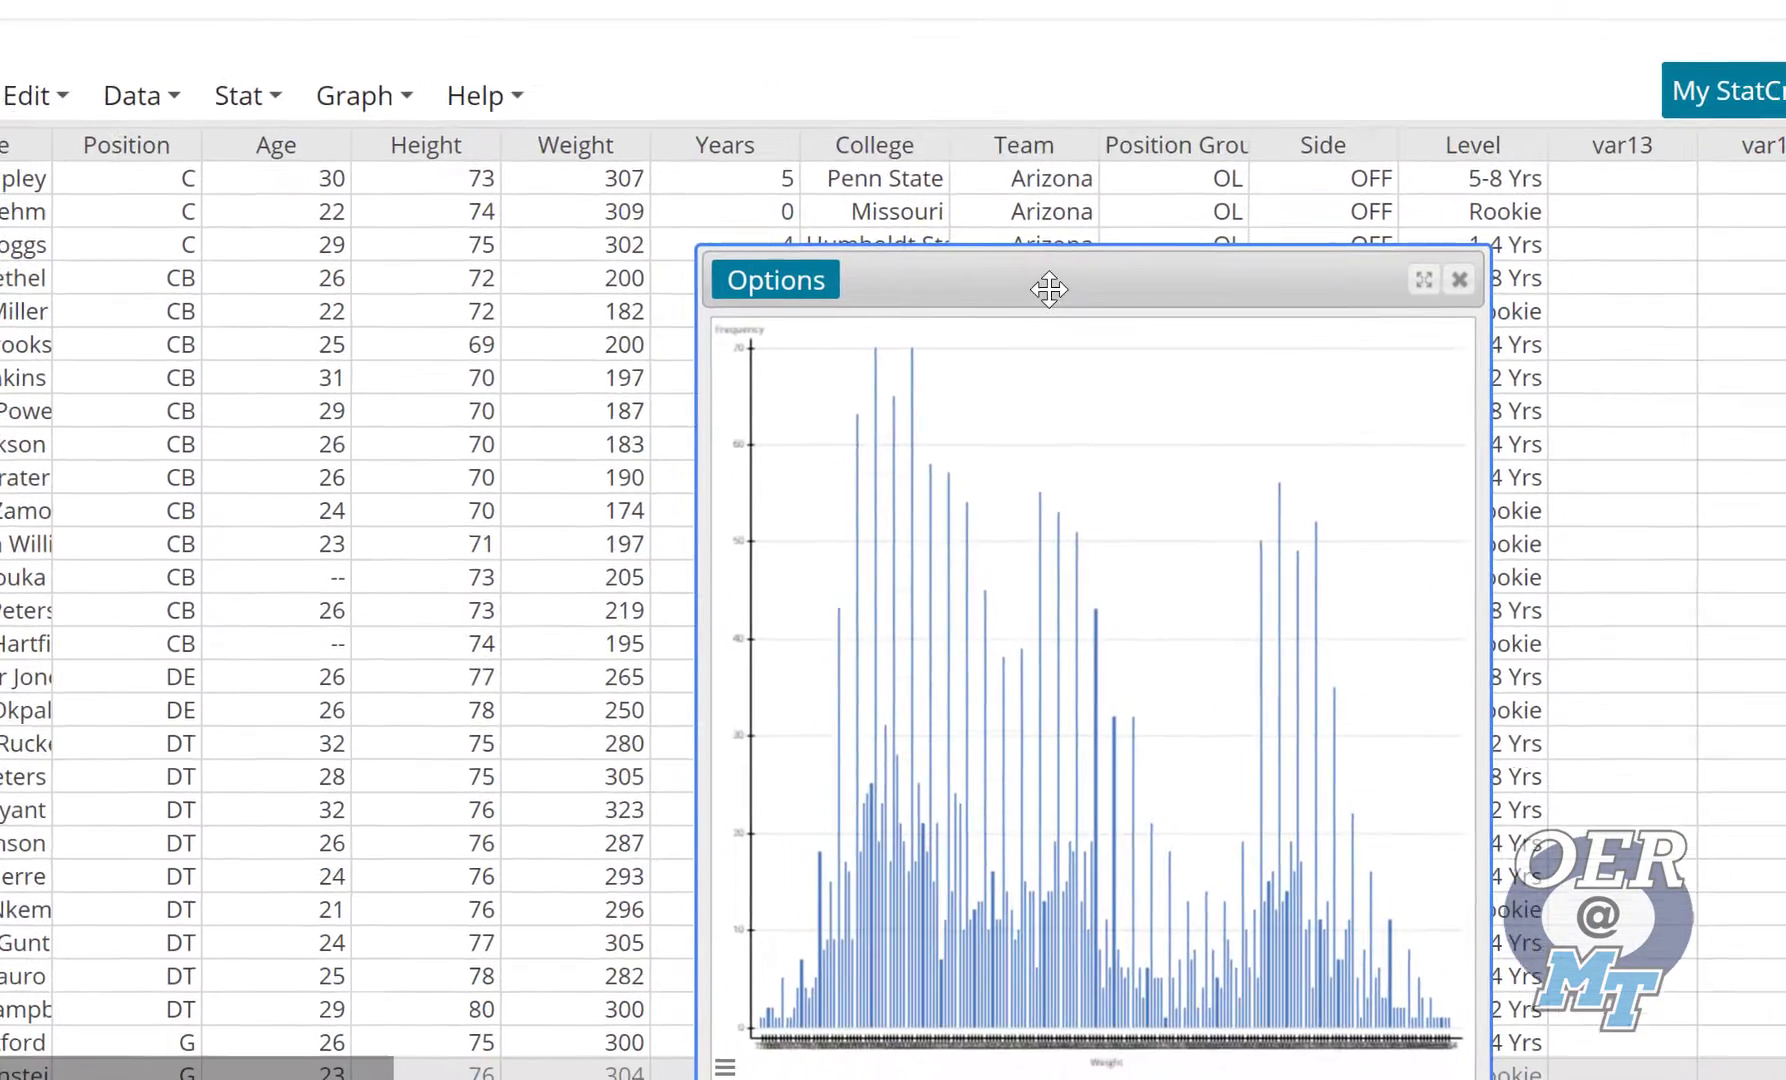
drag(1049, 289, 805, 178)
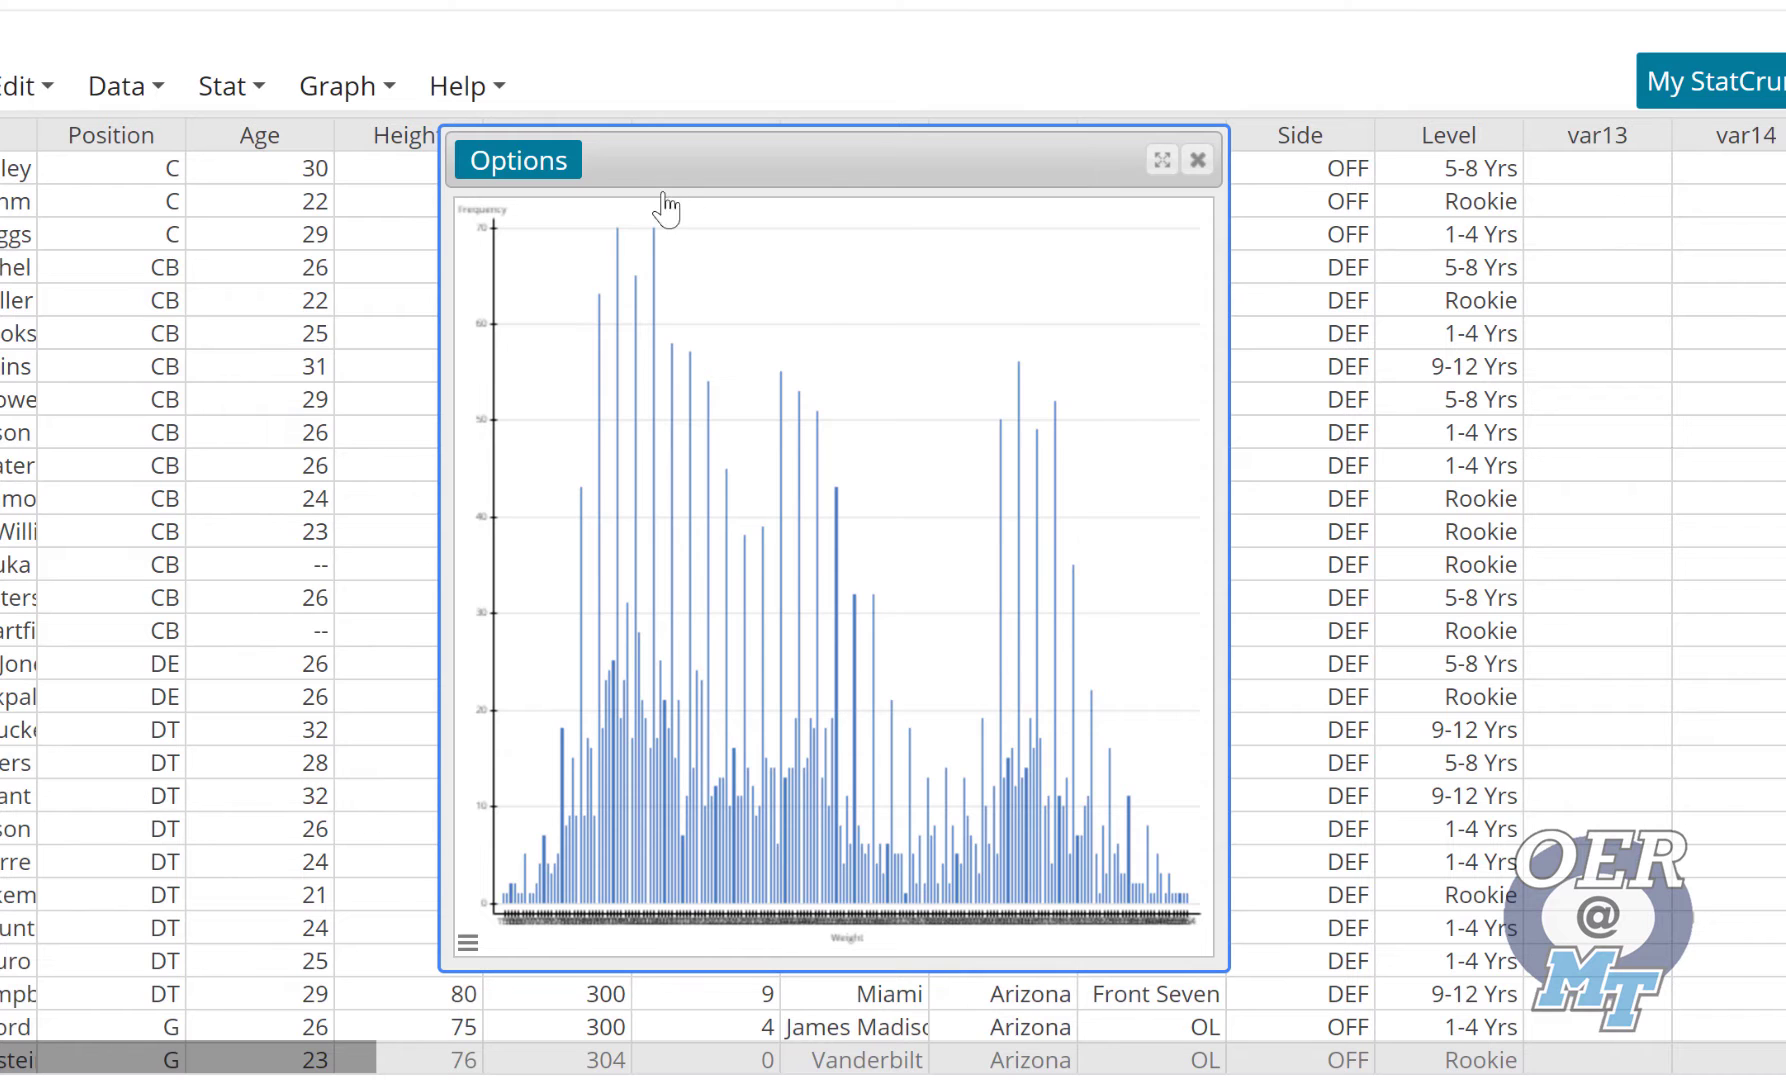
Edit the Weight bar plot to turn on binning, recompute it and reposition the graph
click(518, 160)
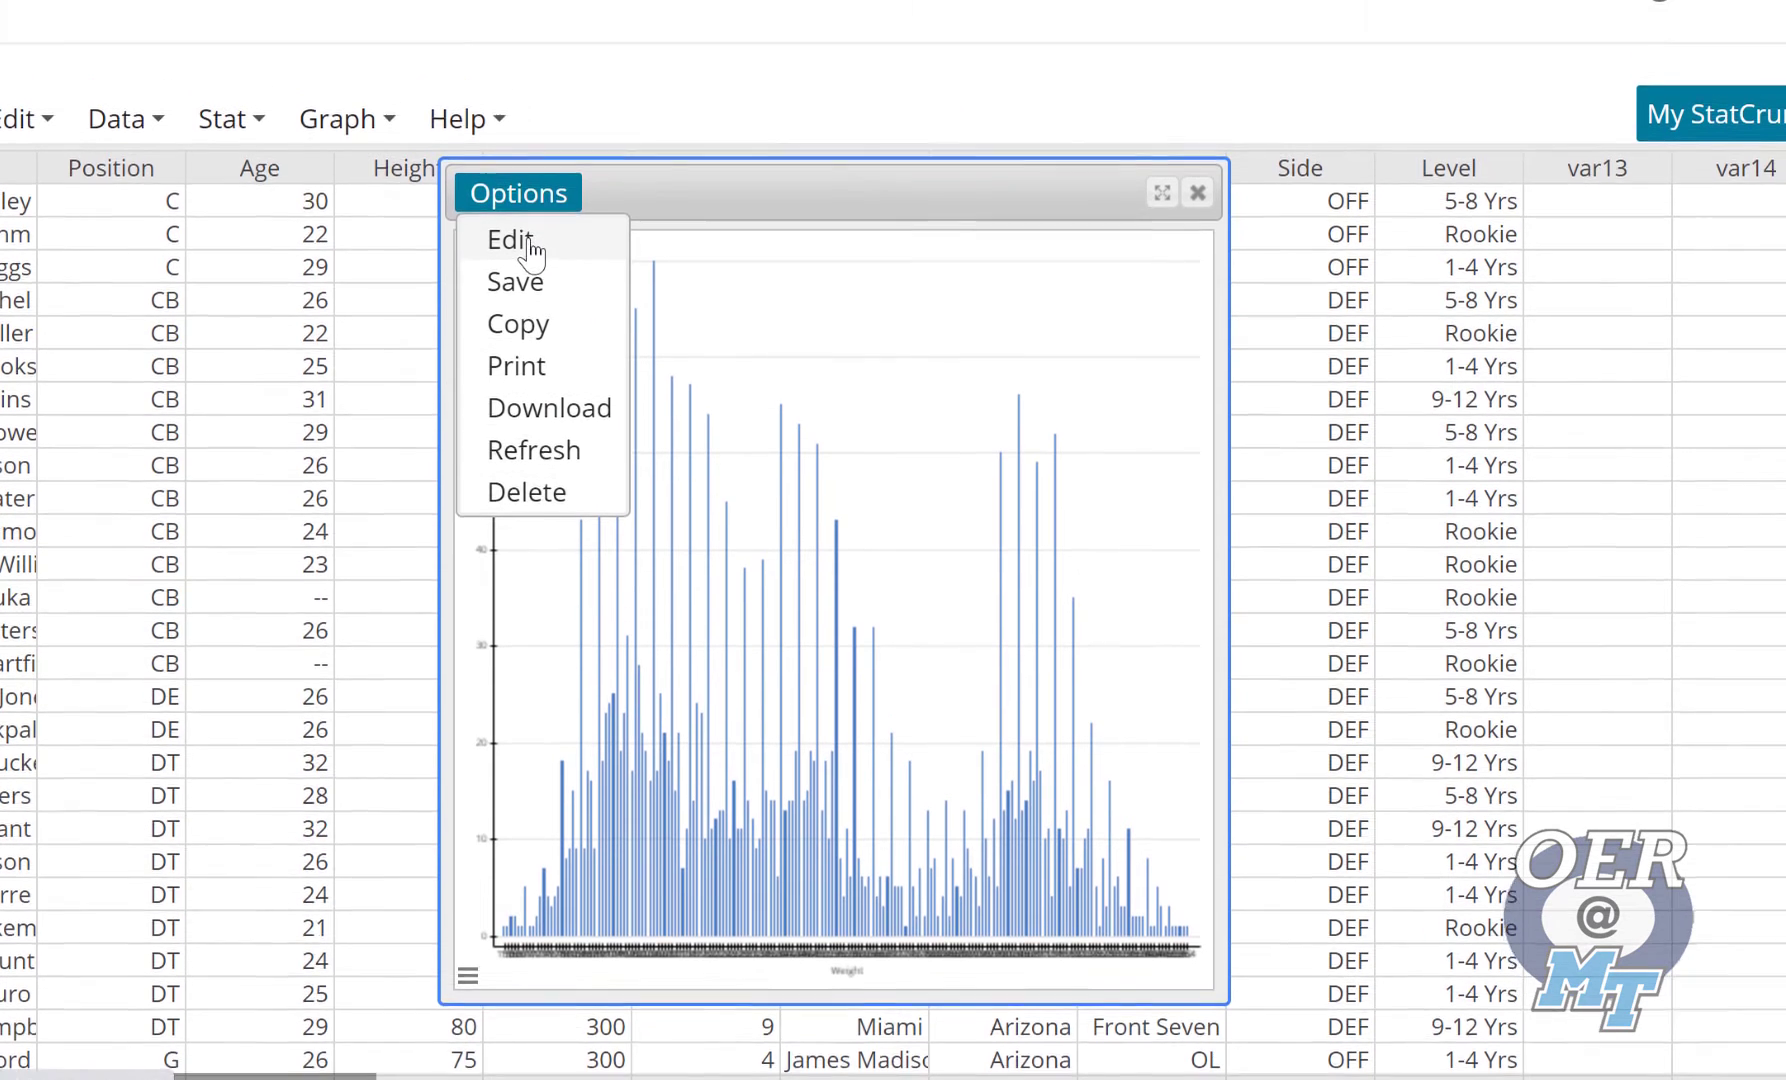
click(531, 245)
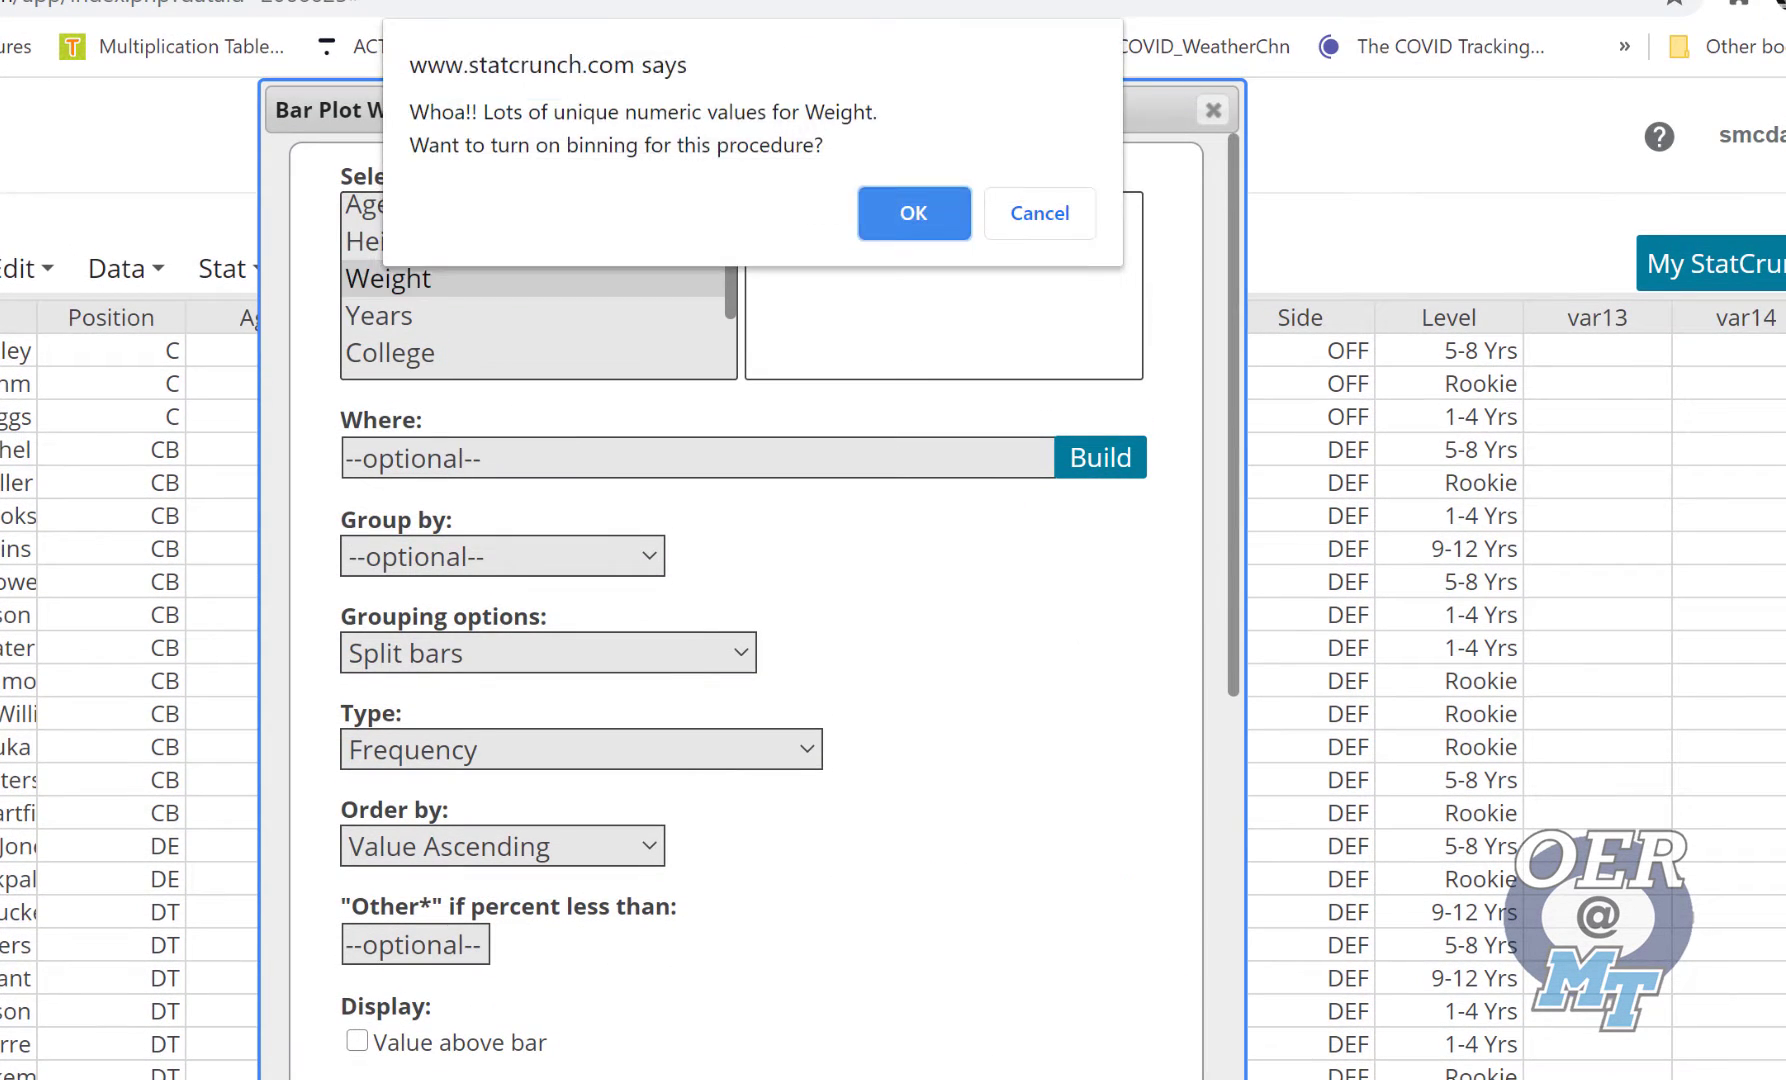
click(893, 212)
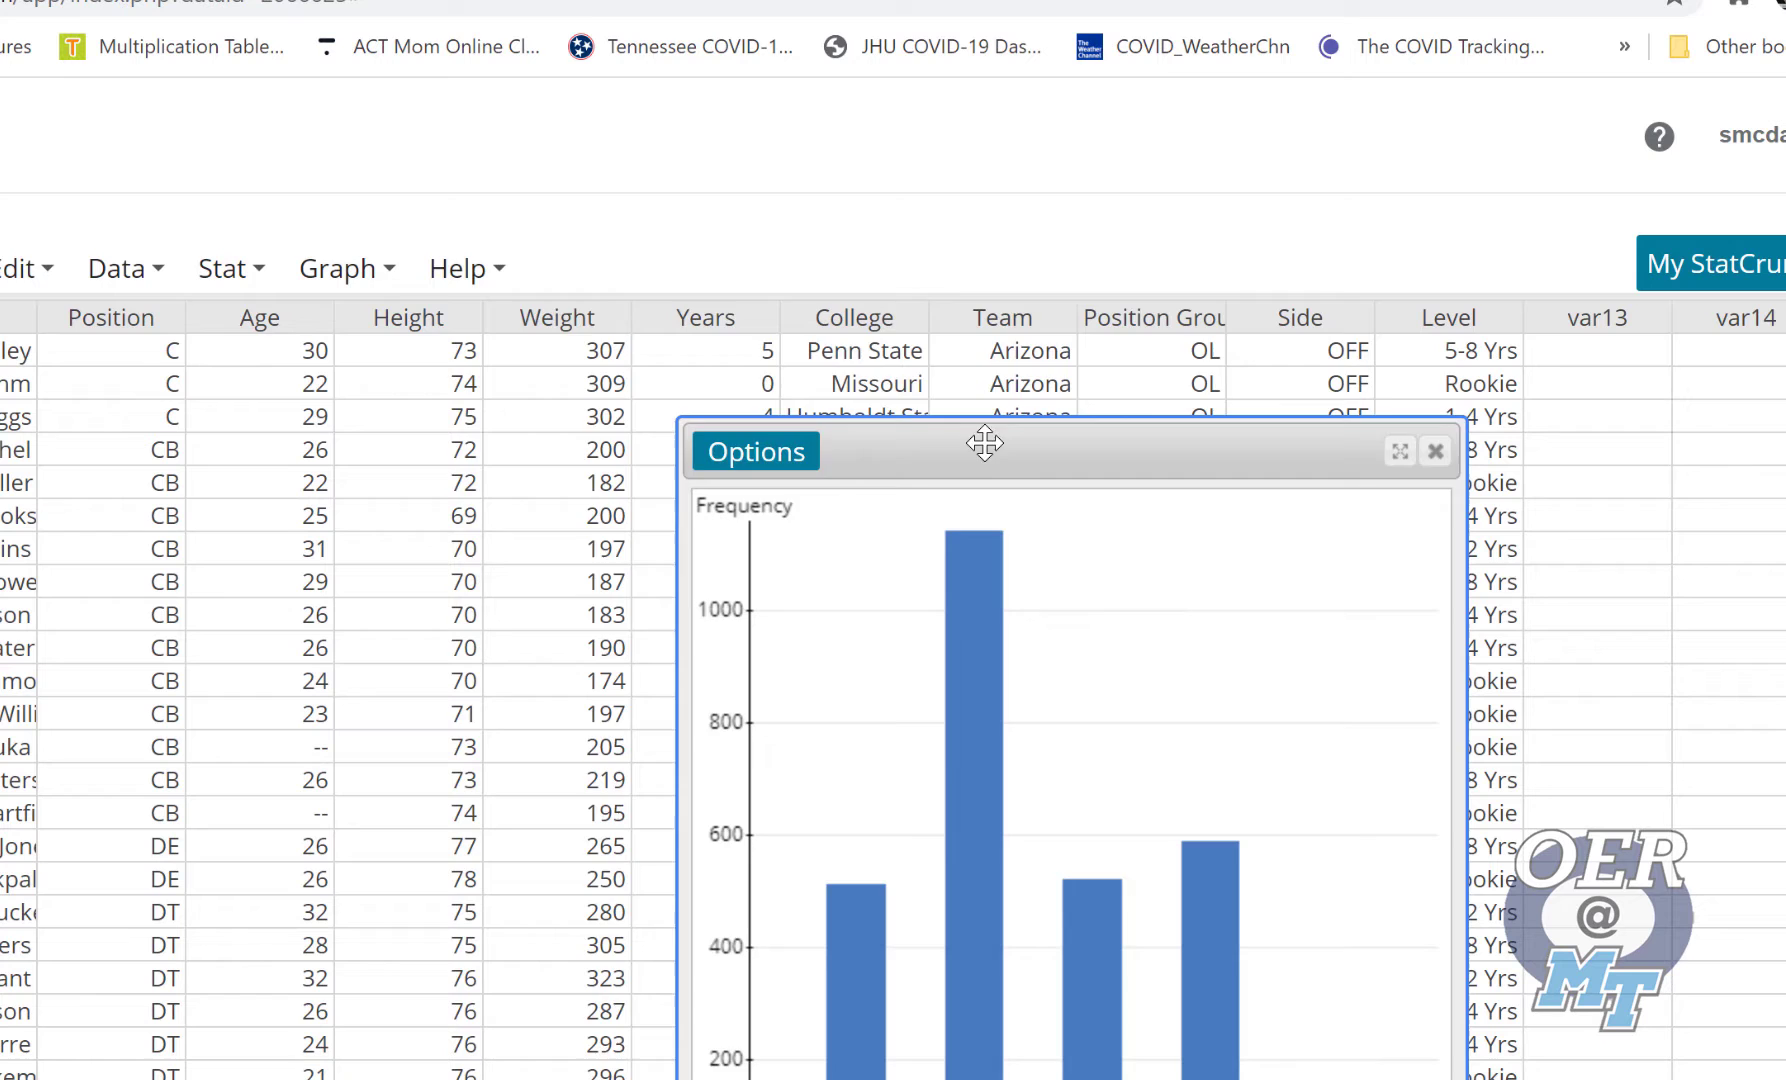
drag(985, 443, 666, 203)
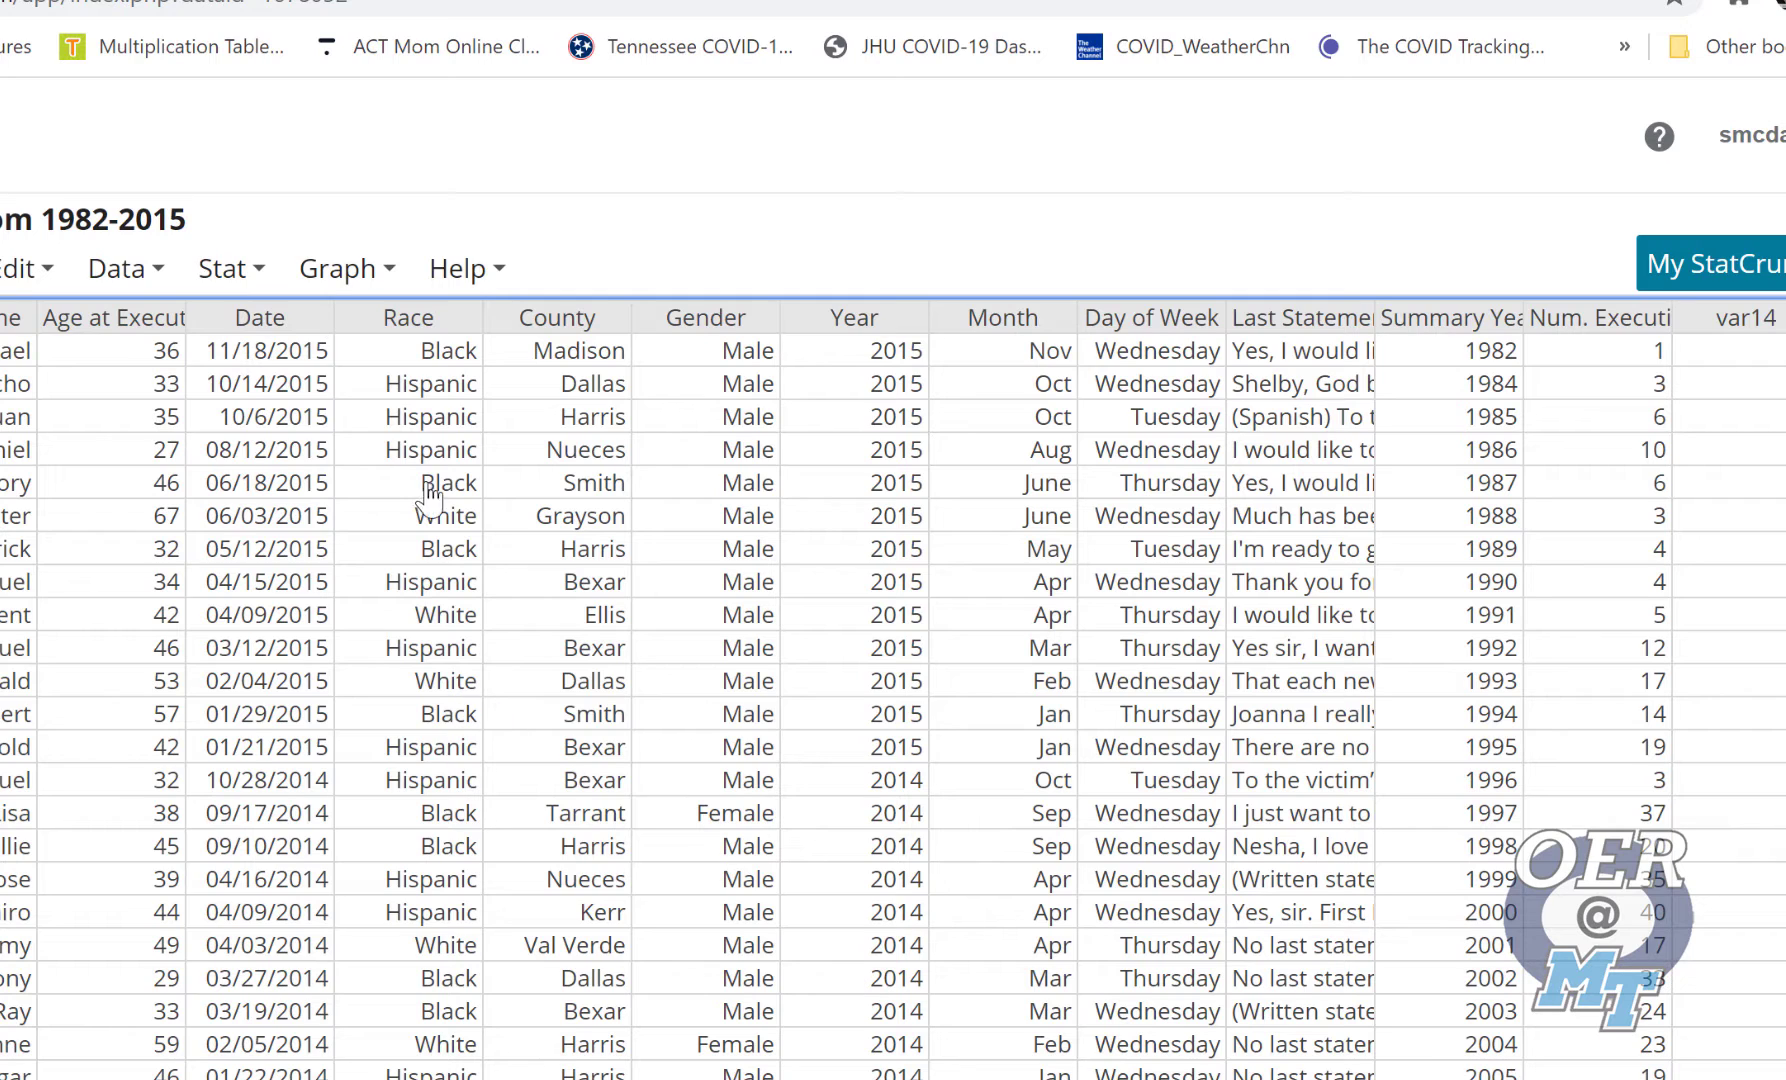
Create a frequency bar plot with data from the Race column of the Texas executions data and reposition the graph
click(356, 280)
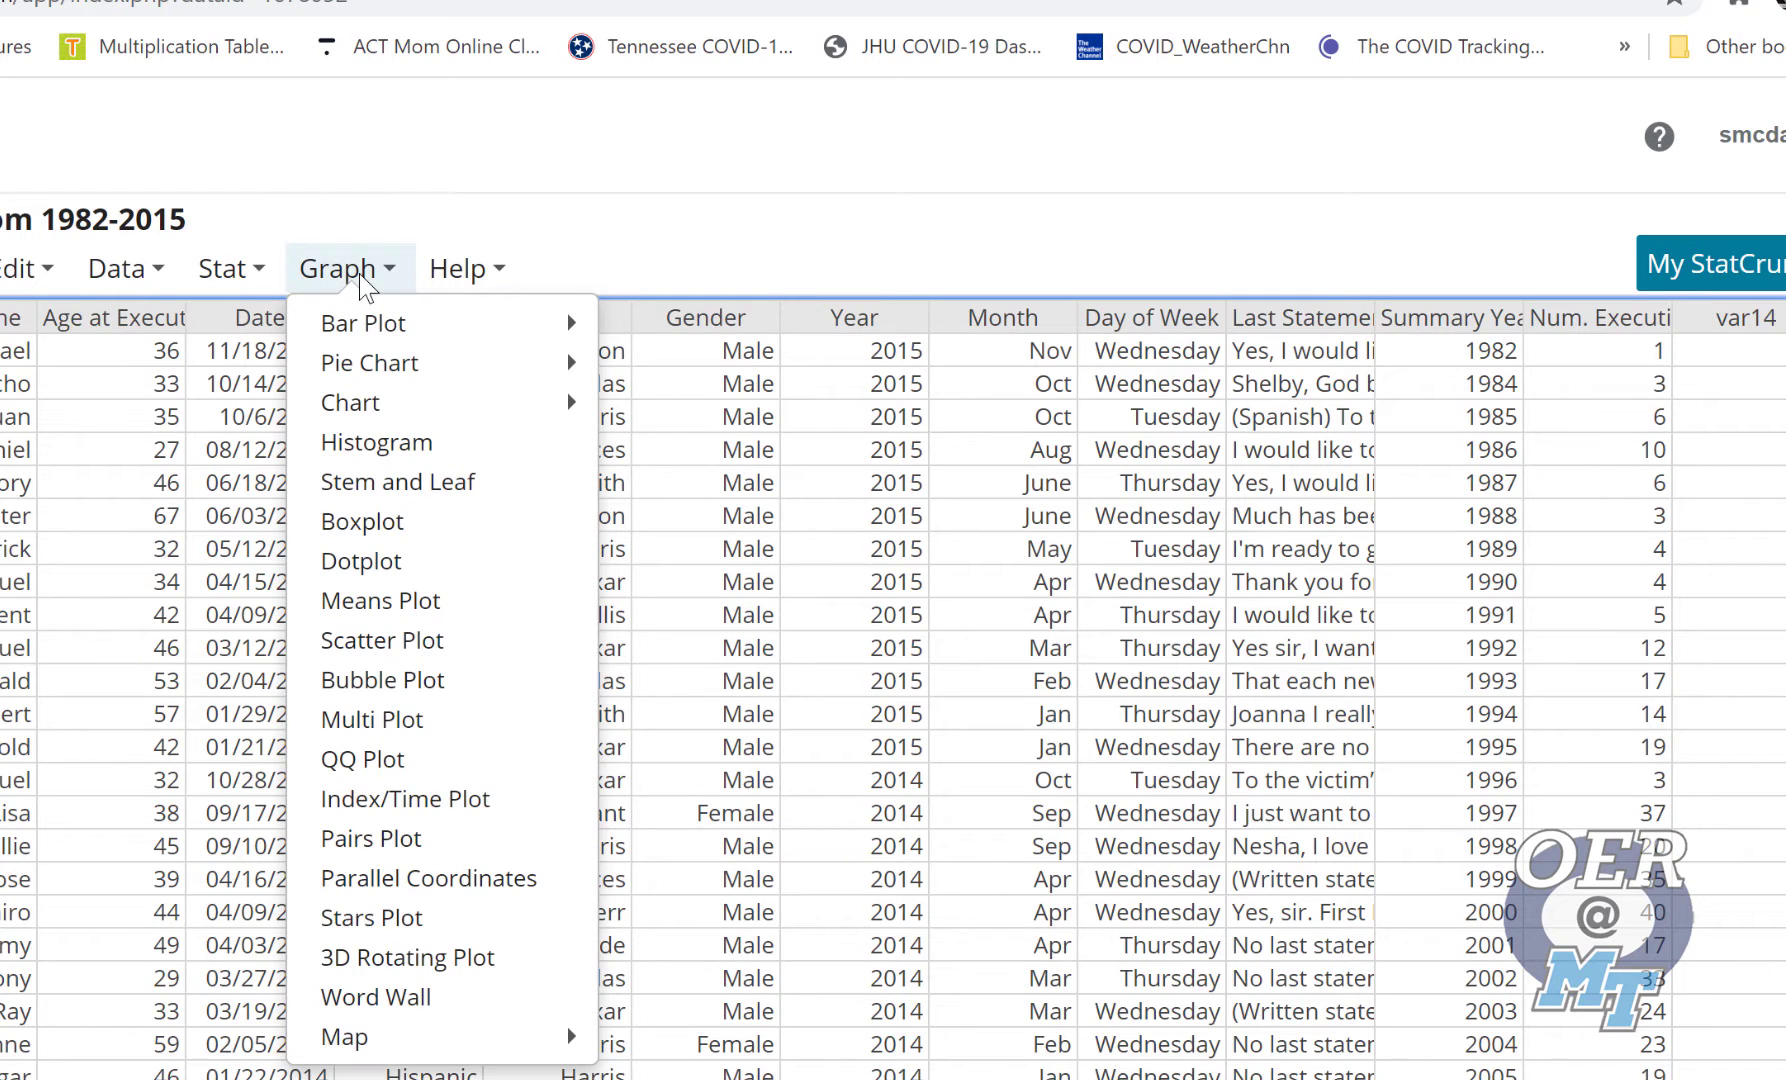
mouse_move(380, 318)
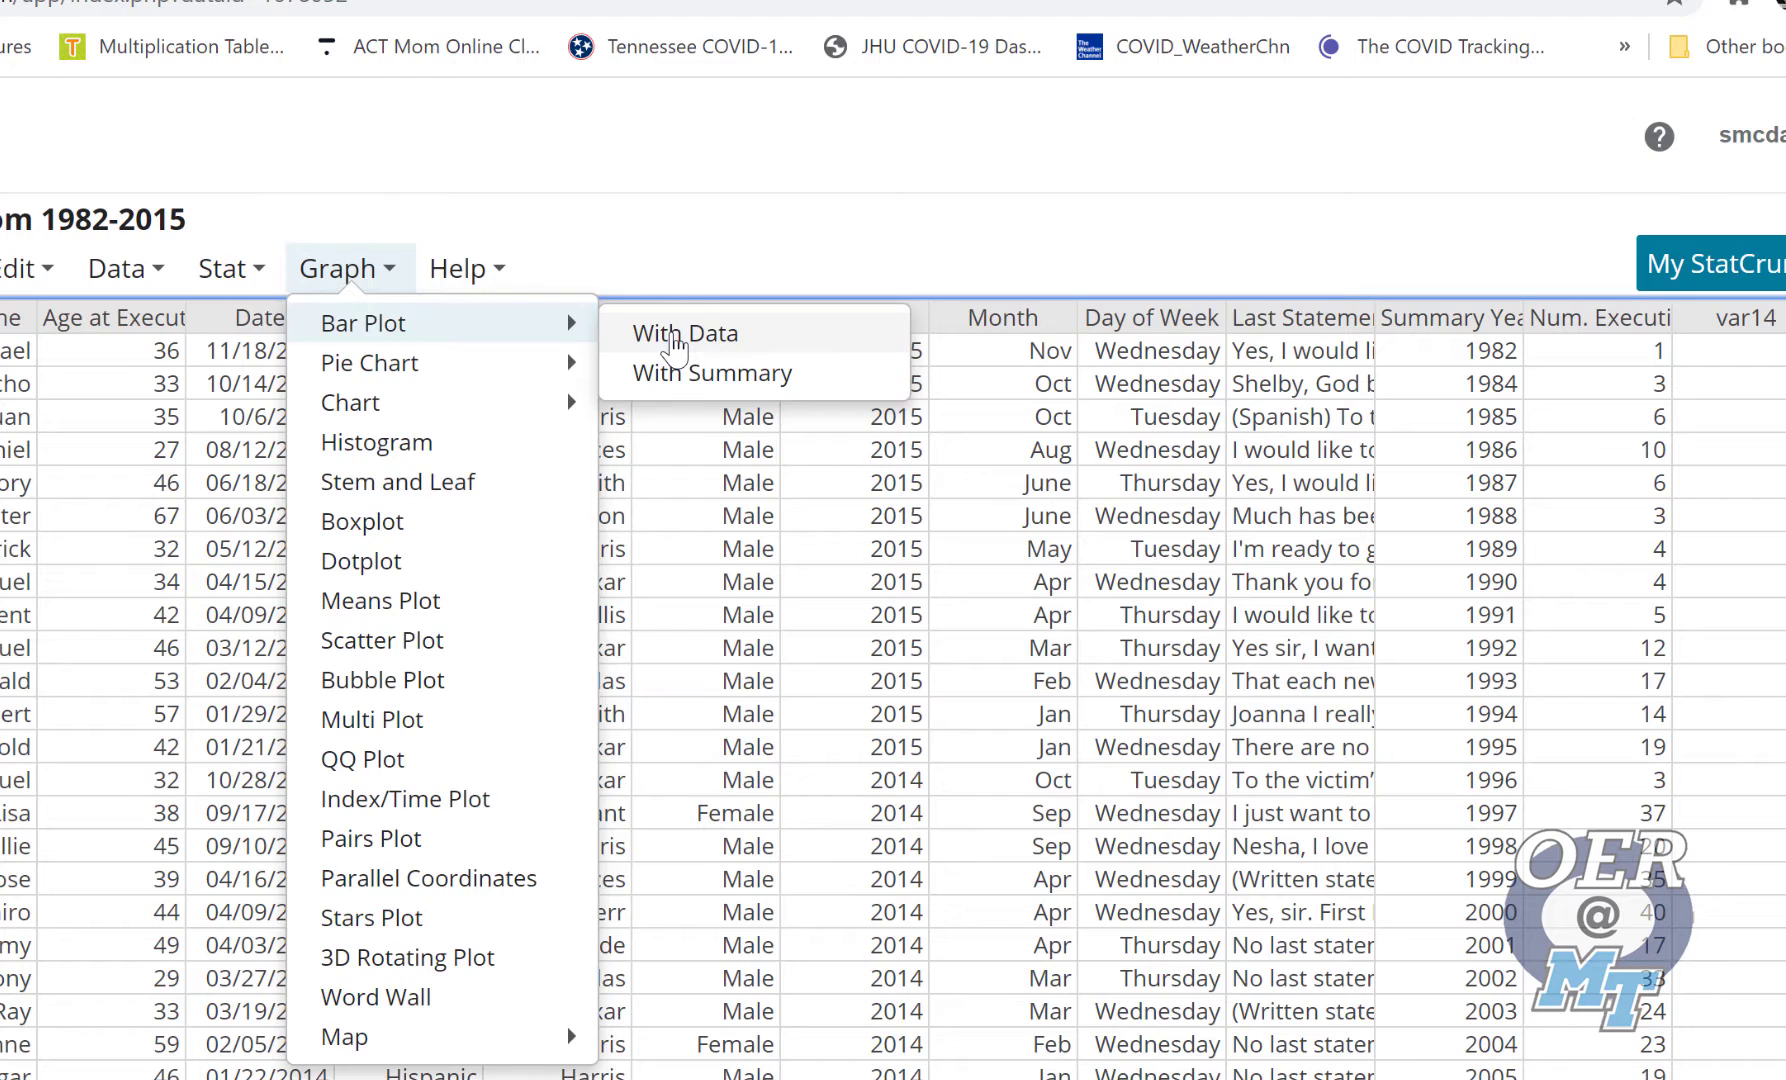
click(676, 340)
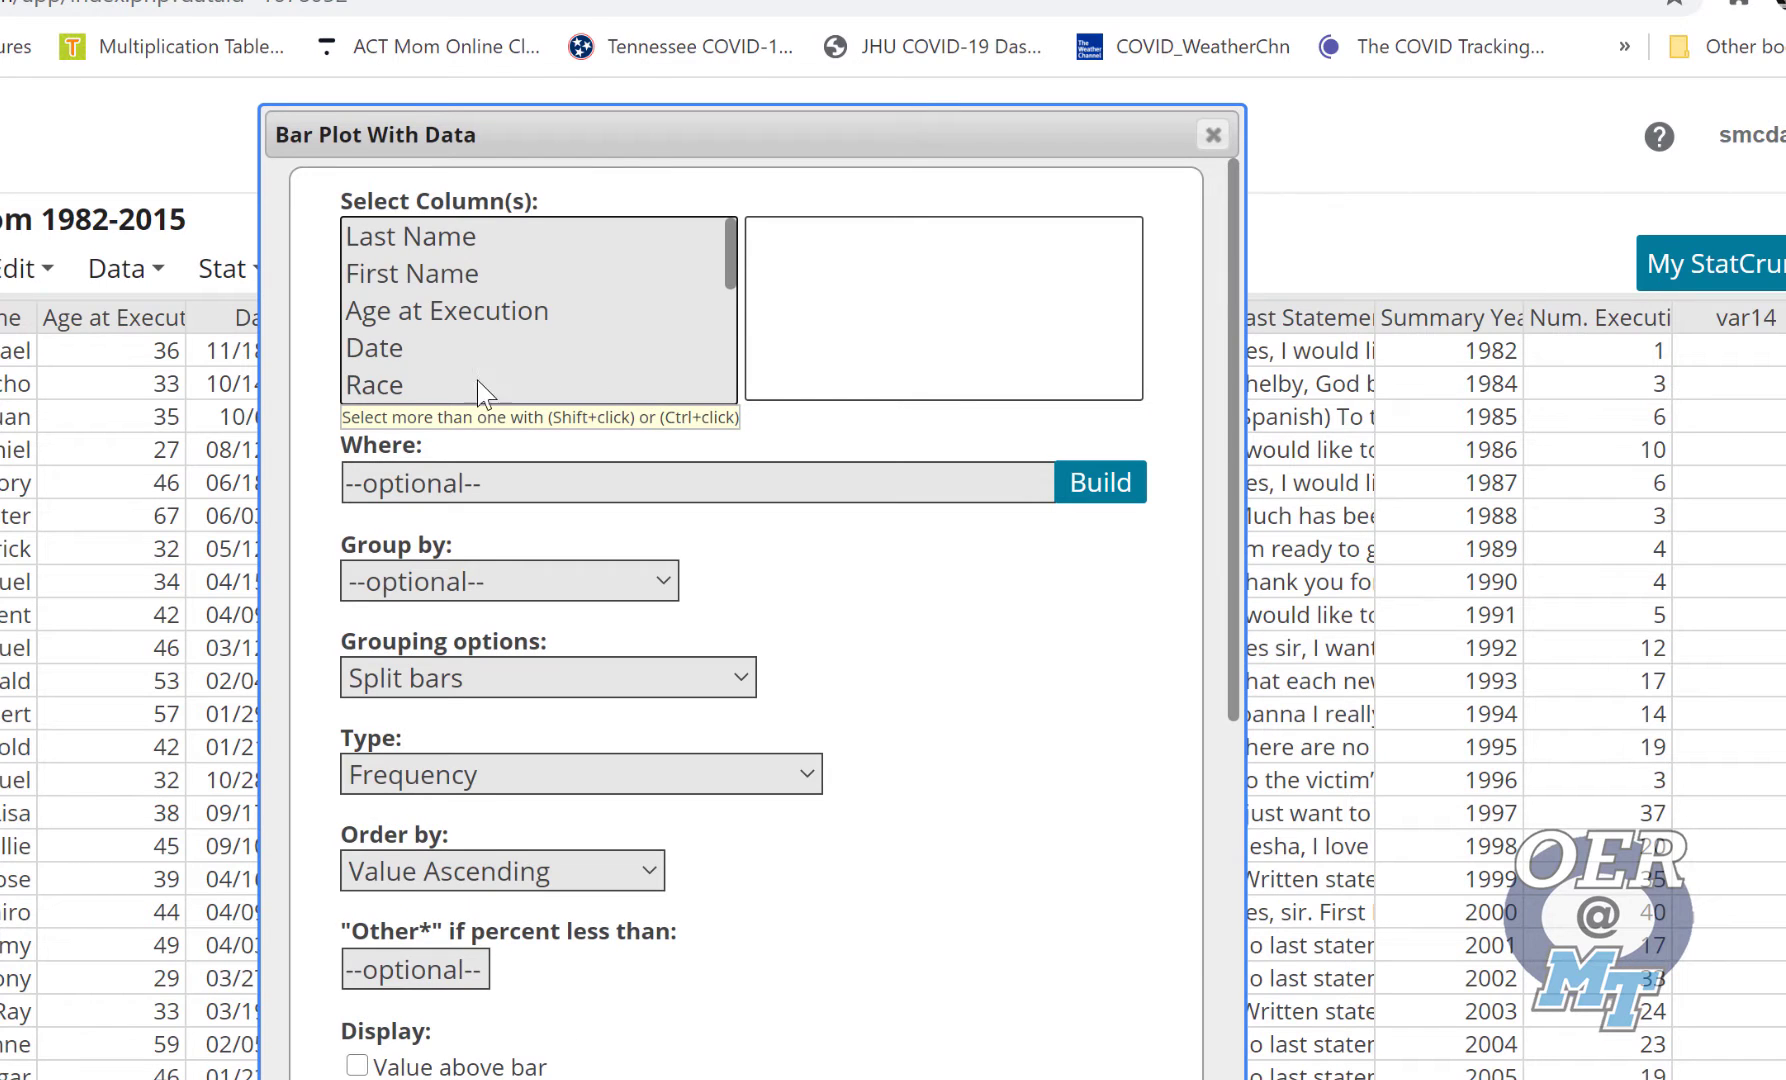
drag(608, 134, 933, 102)
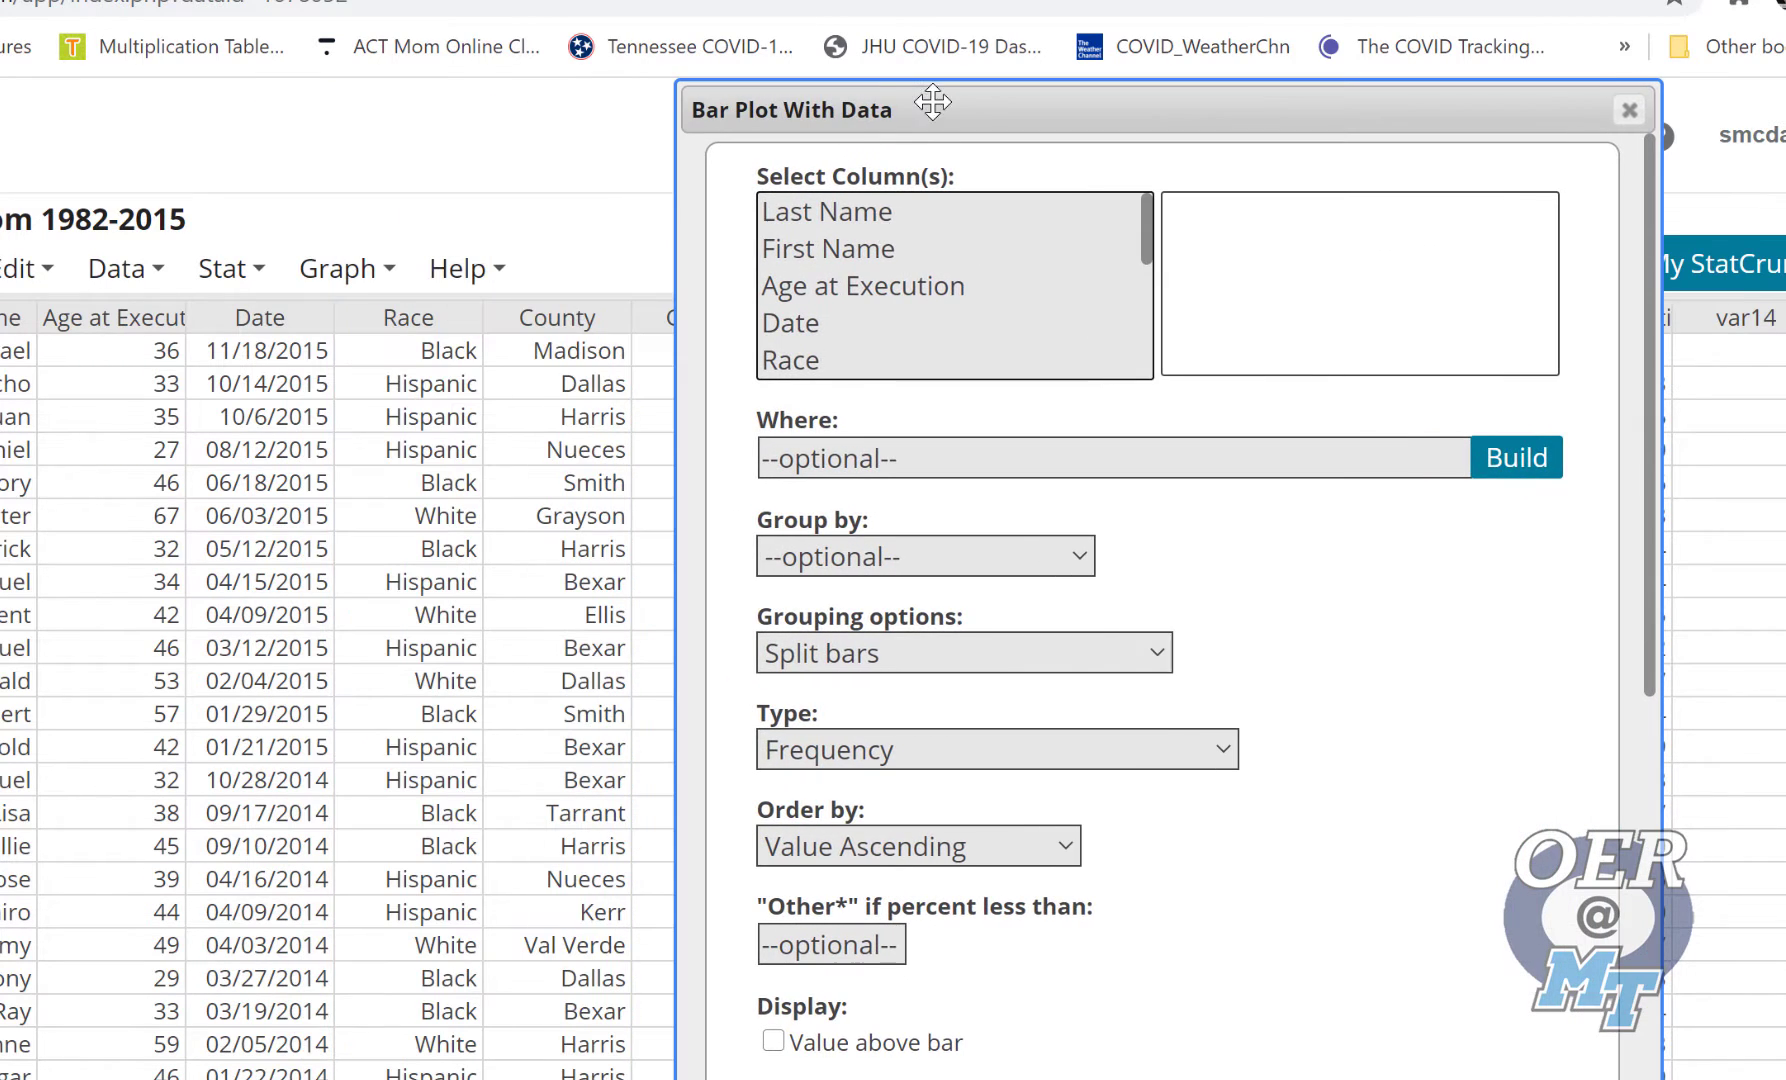
click(805, 362)
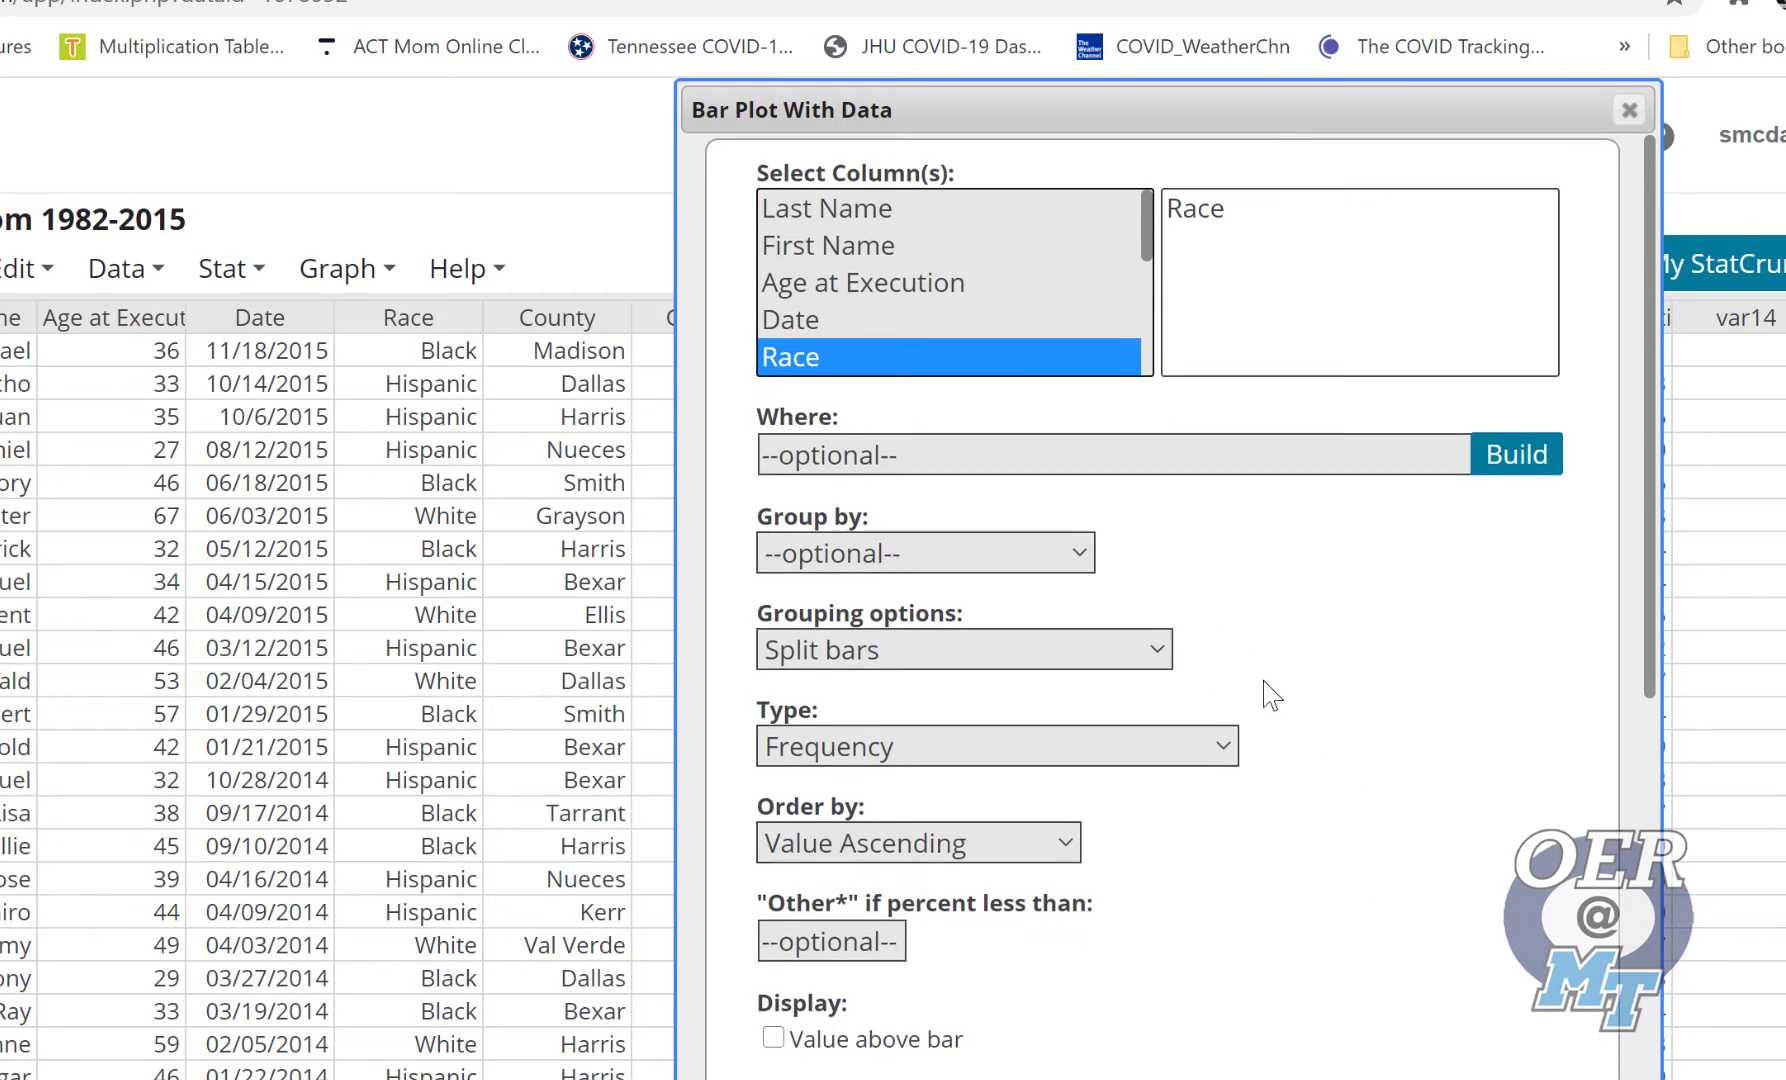
scroll(1305, 760, down, 3)
scroll(1310, 750, down, 2)
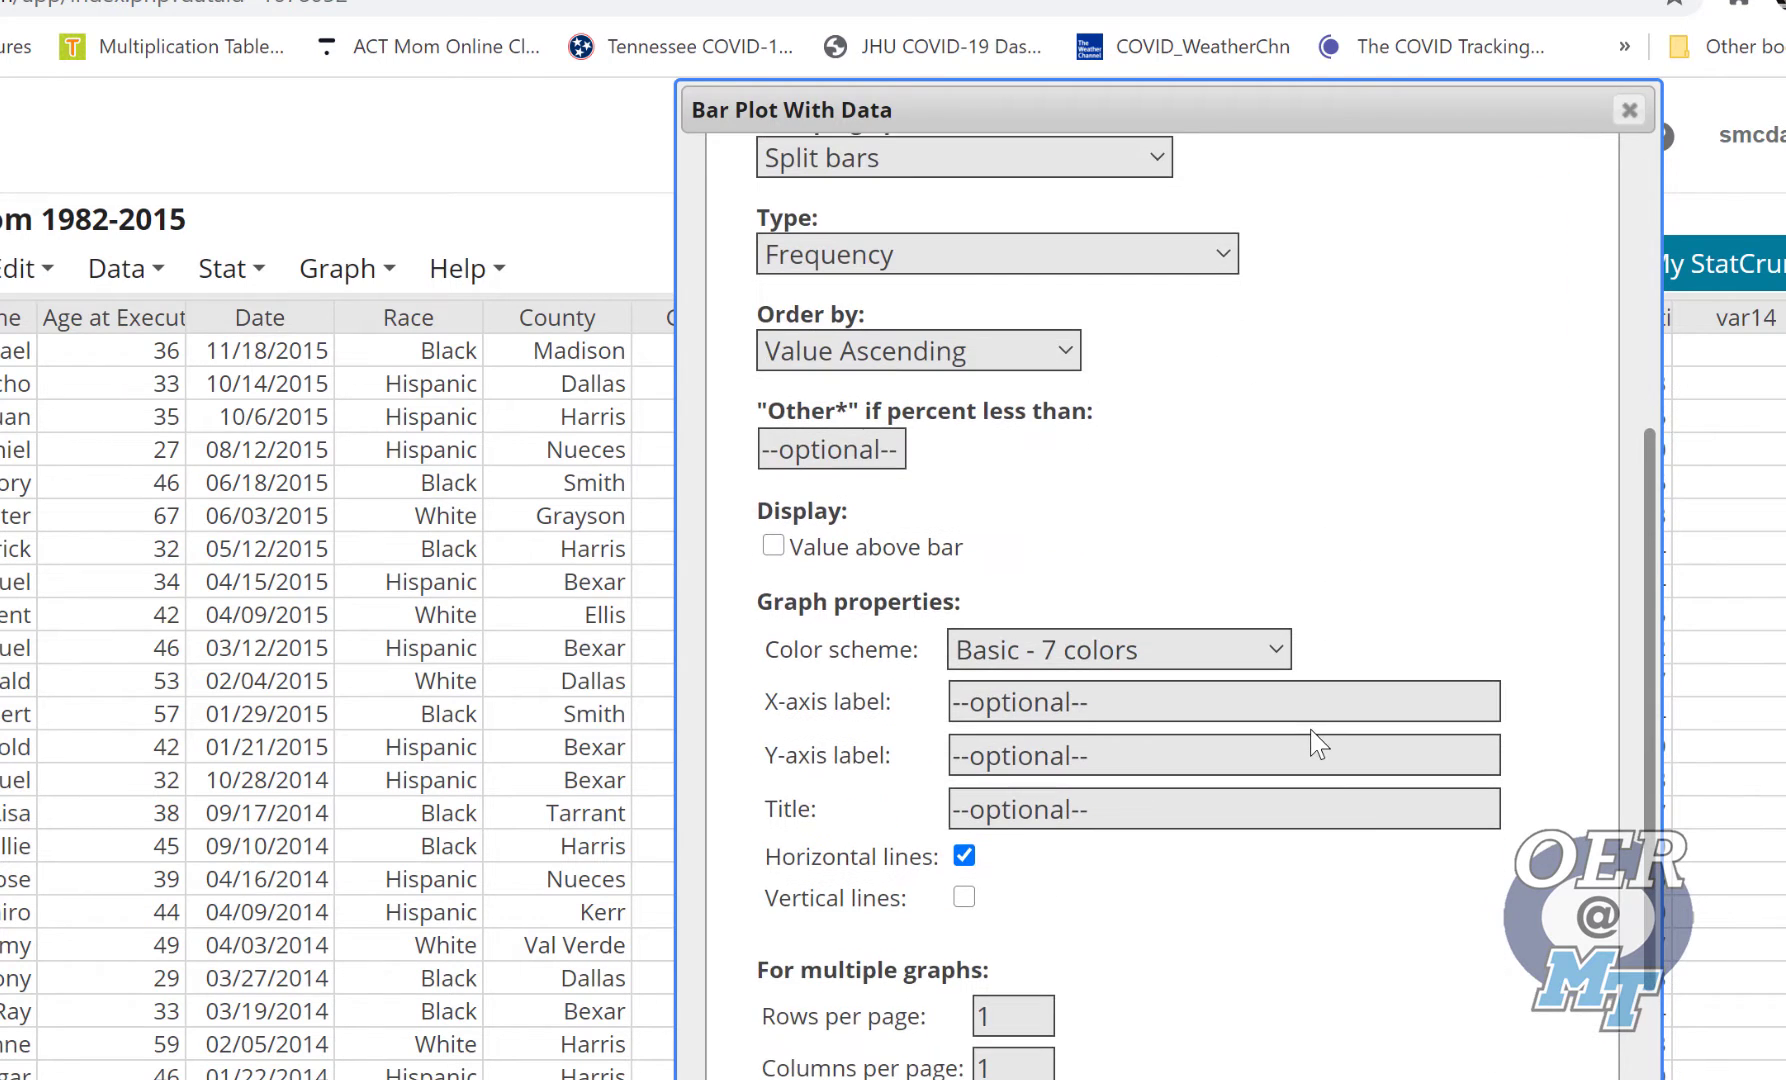
click(1592, 1074)
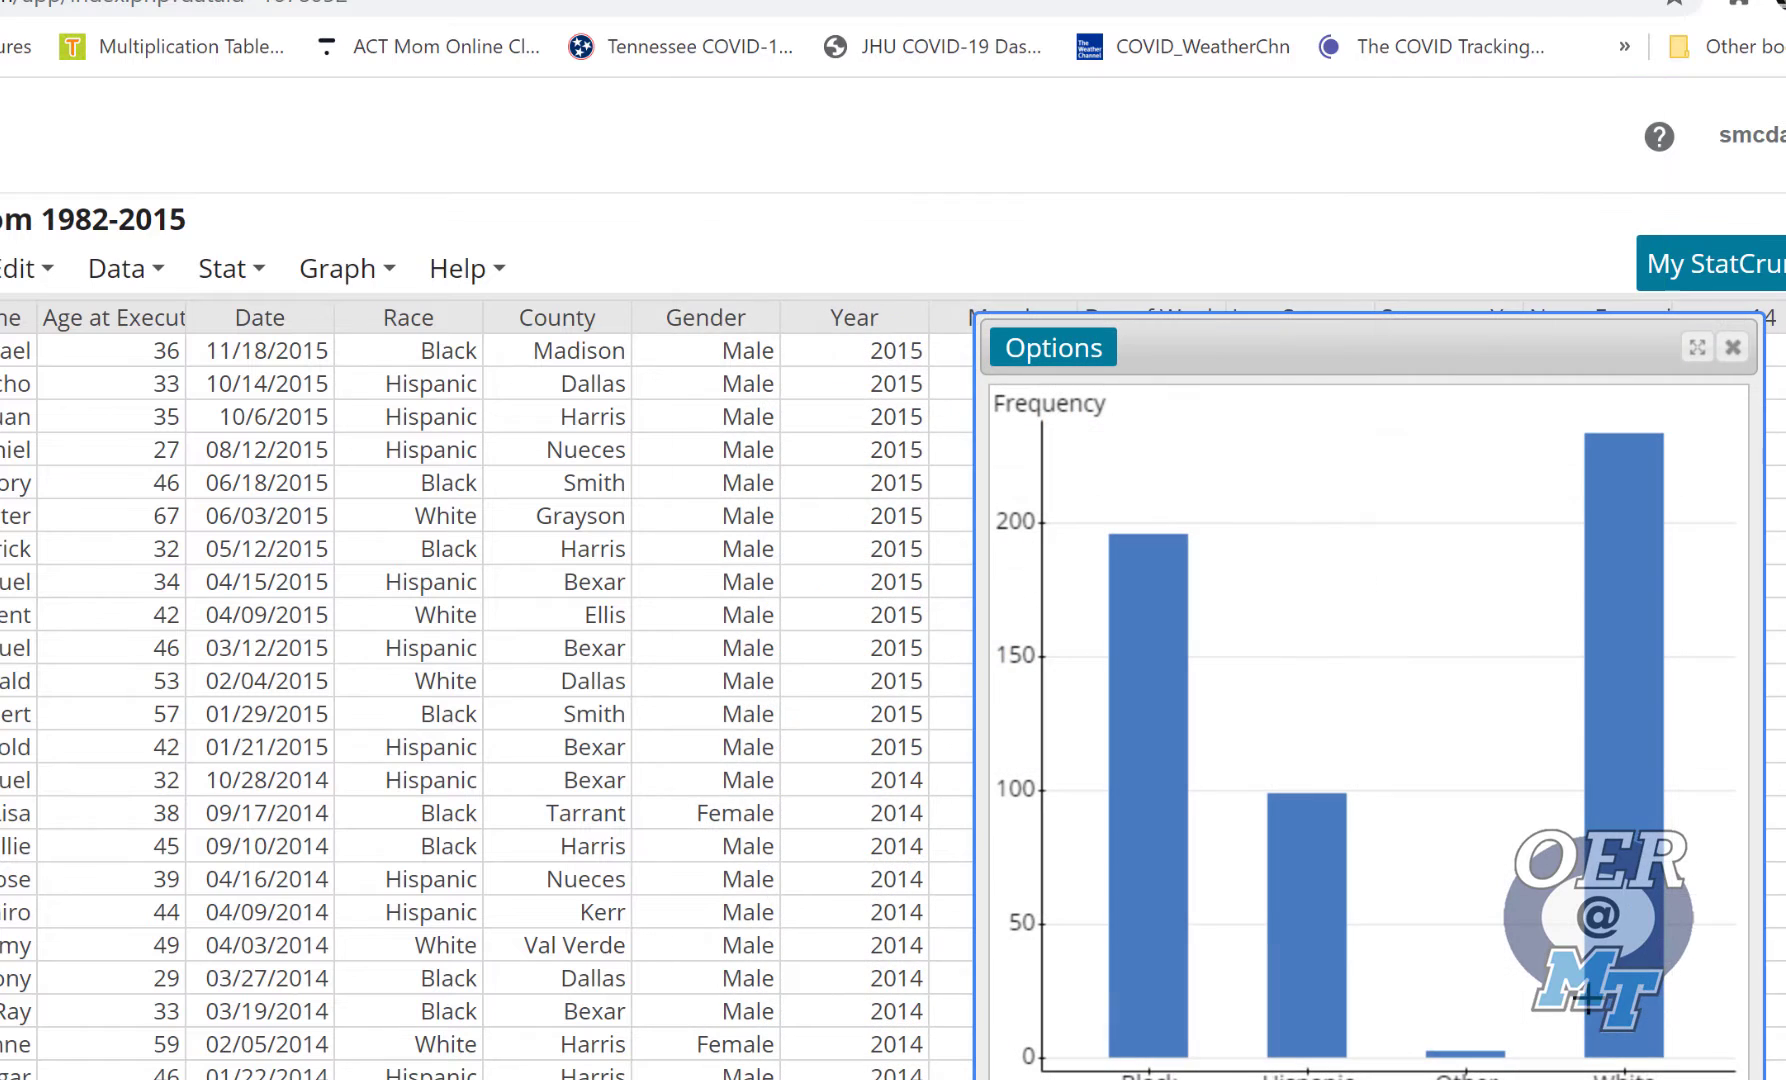
drag(1356, 354, 1010, 304)
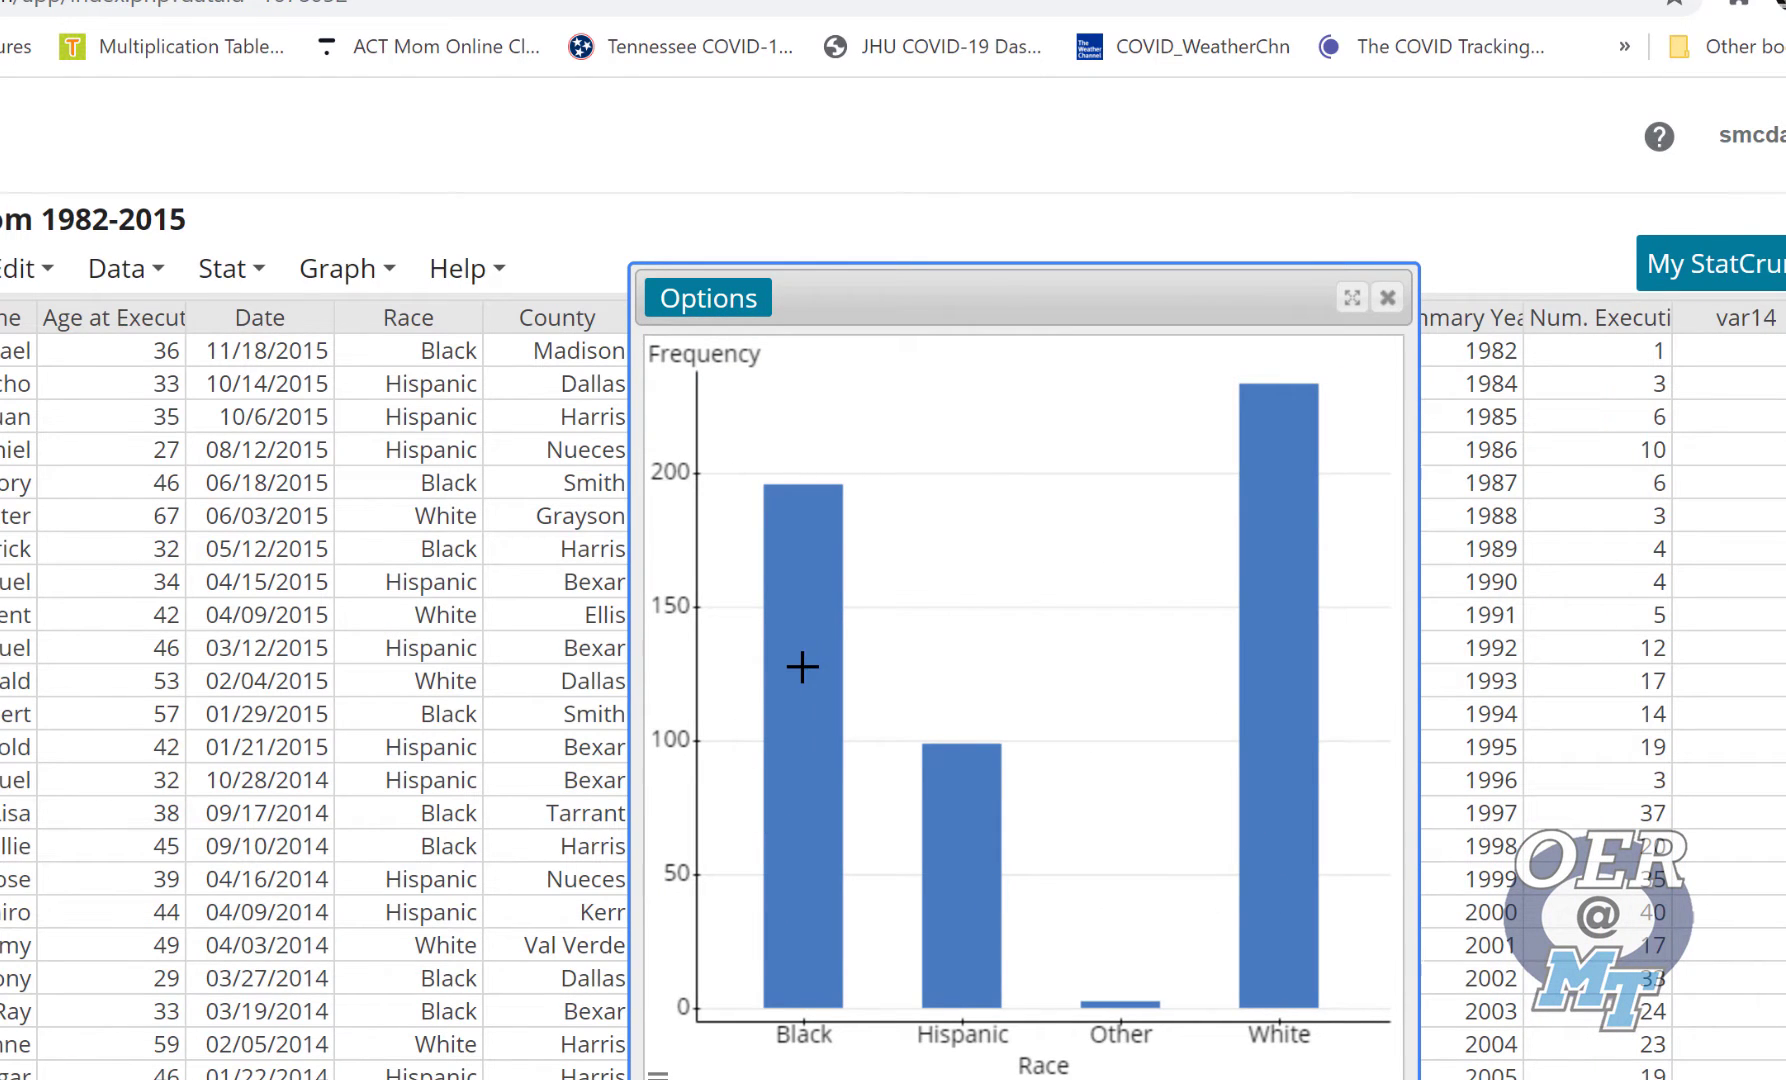
Check the frequency of each race category's bar in the Race bar plot
mouse_move(802, 667)
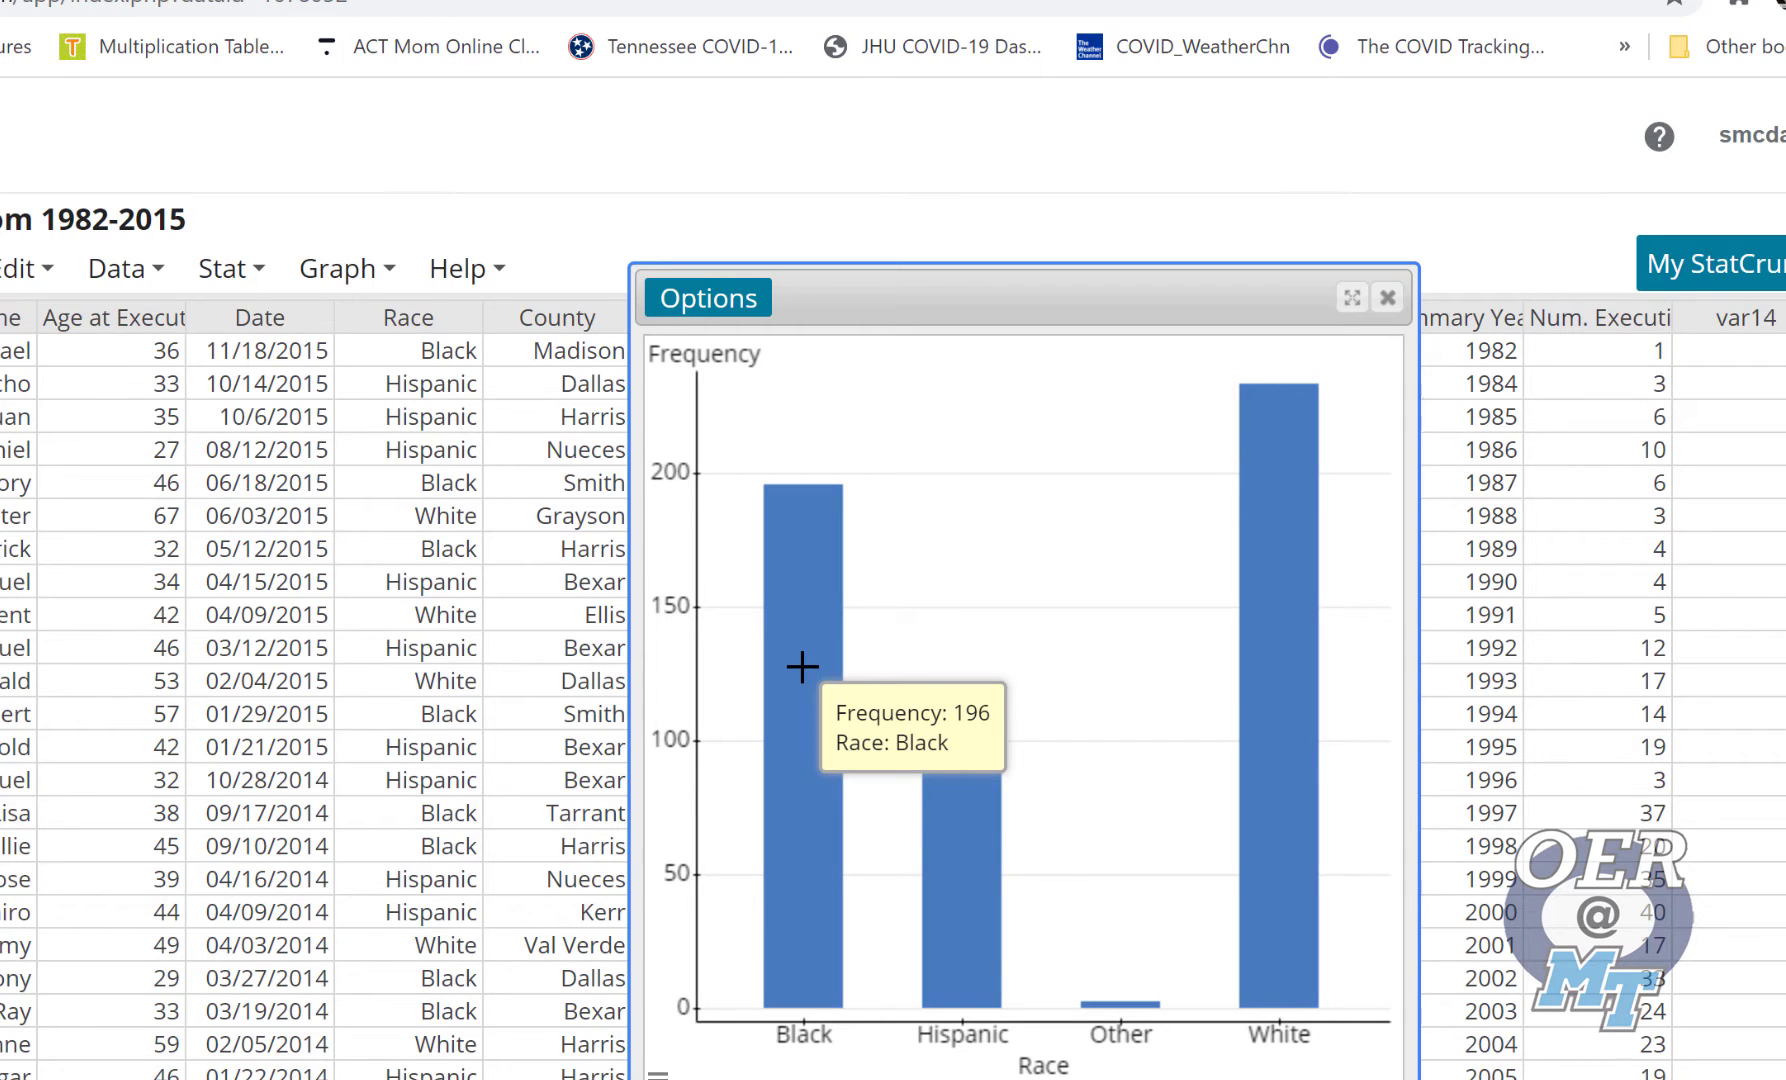
mouse_move(945, 776)
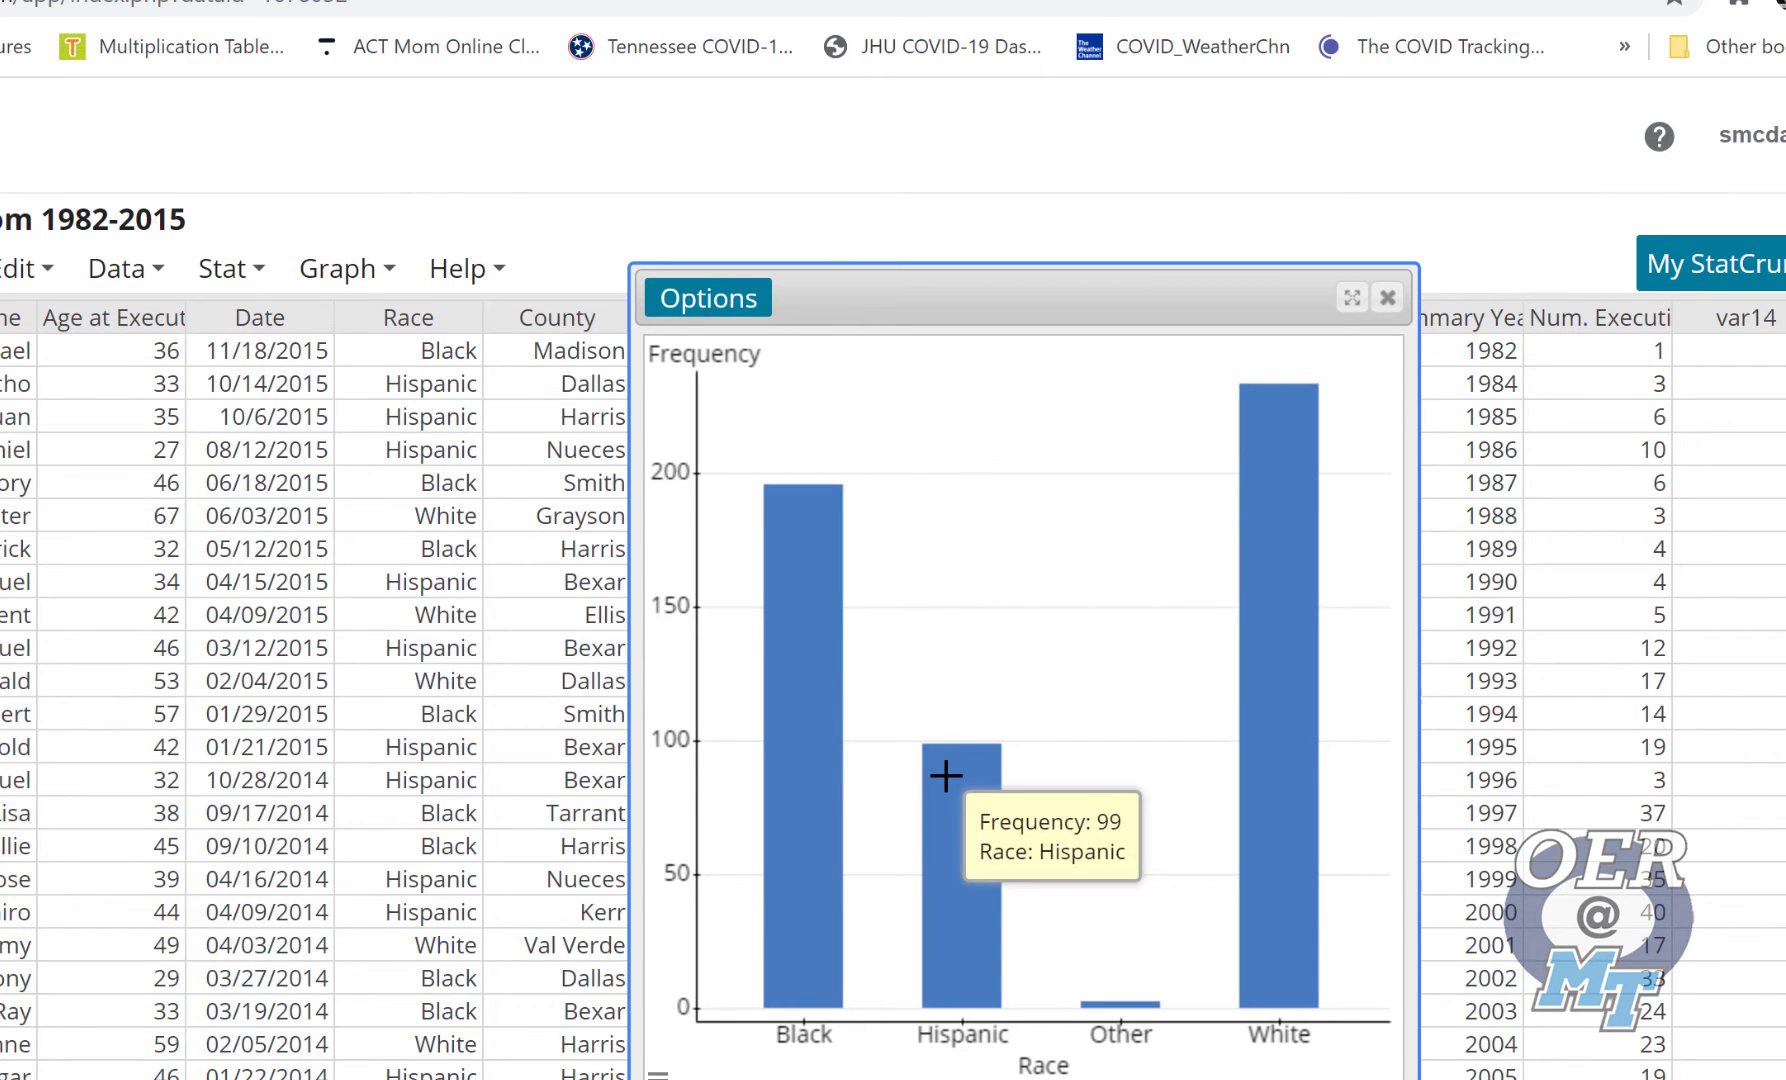
mouse_move(1152, 1005)
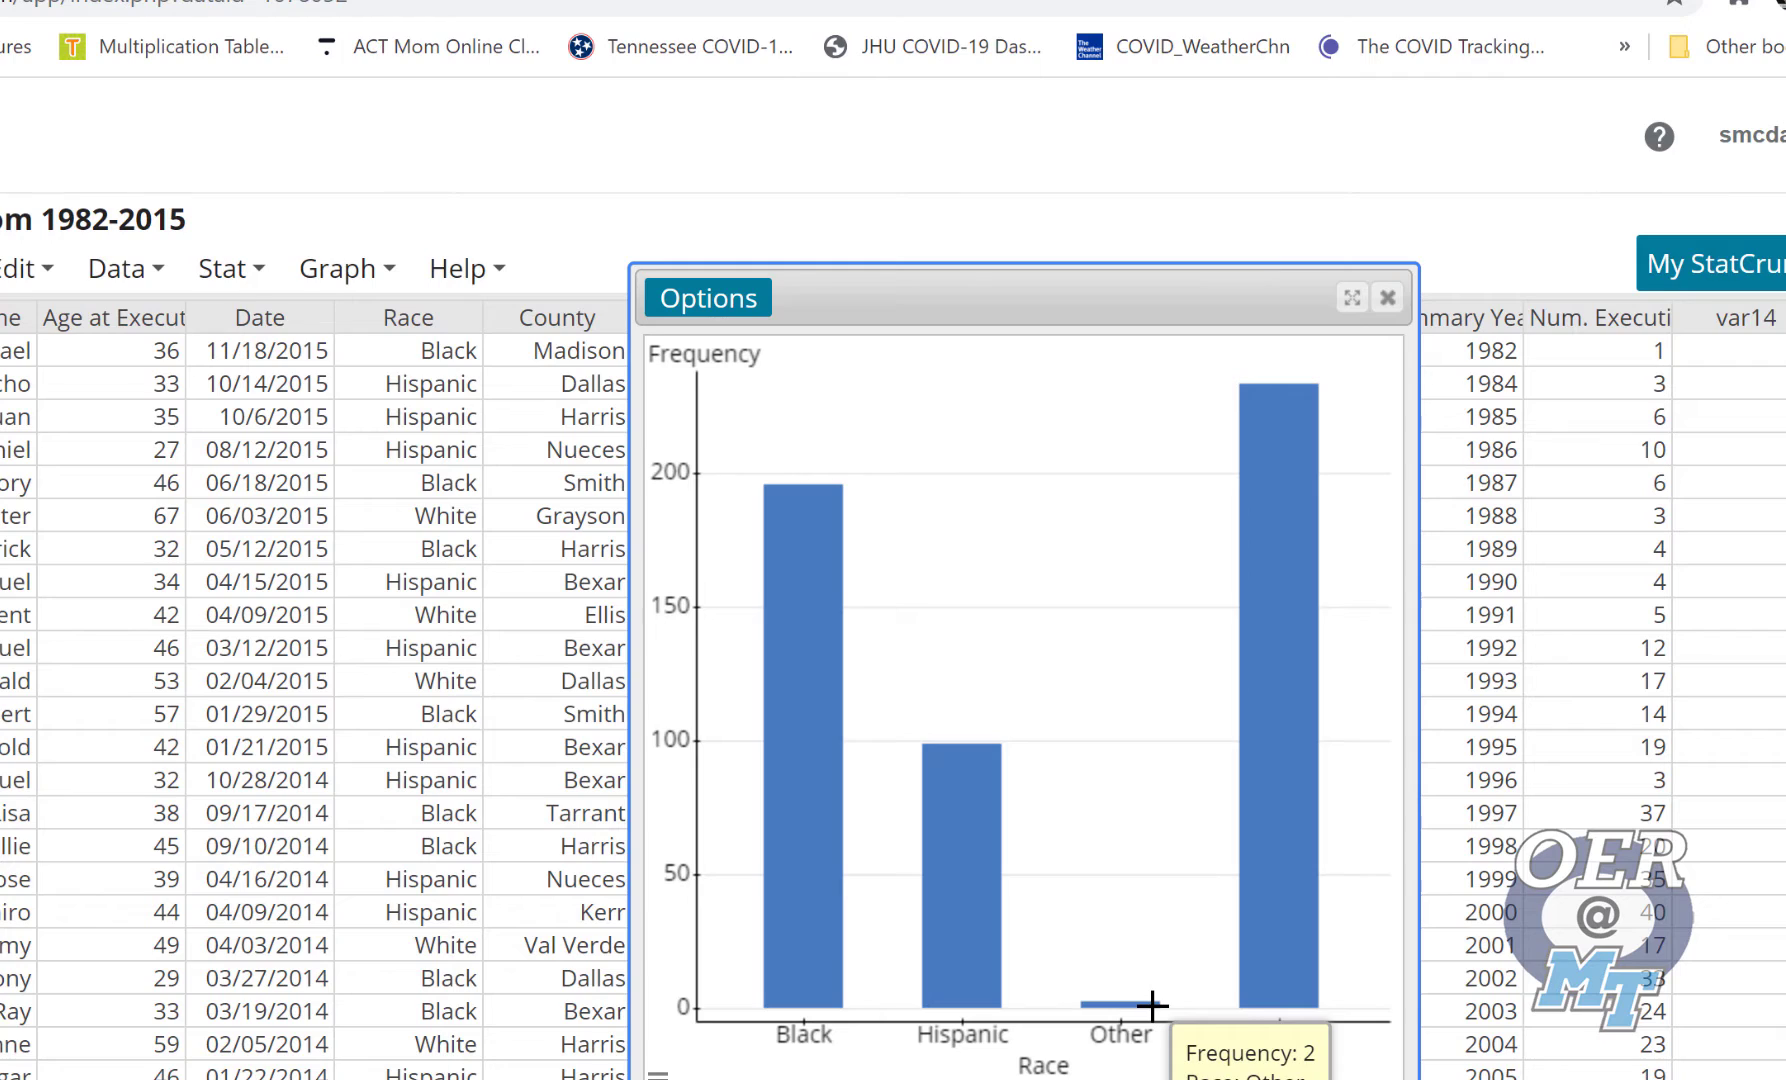
mouse_move(1256, 913)
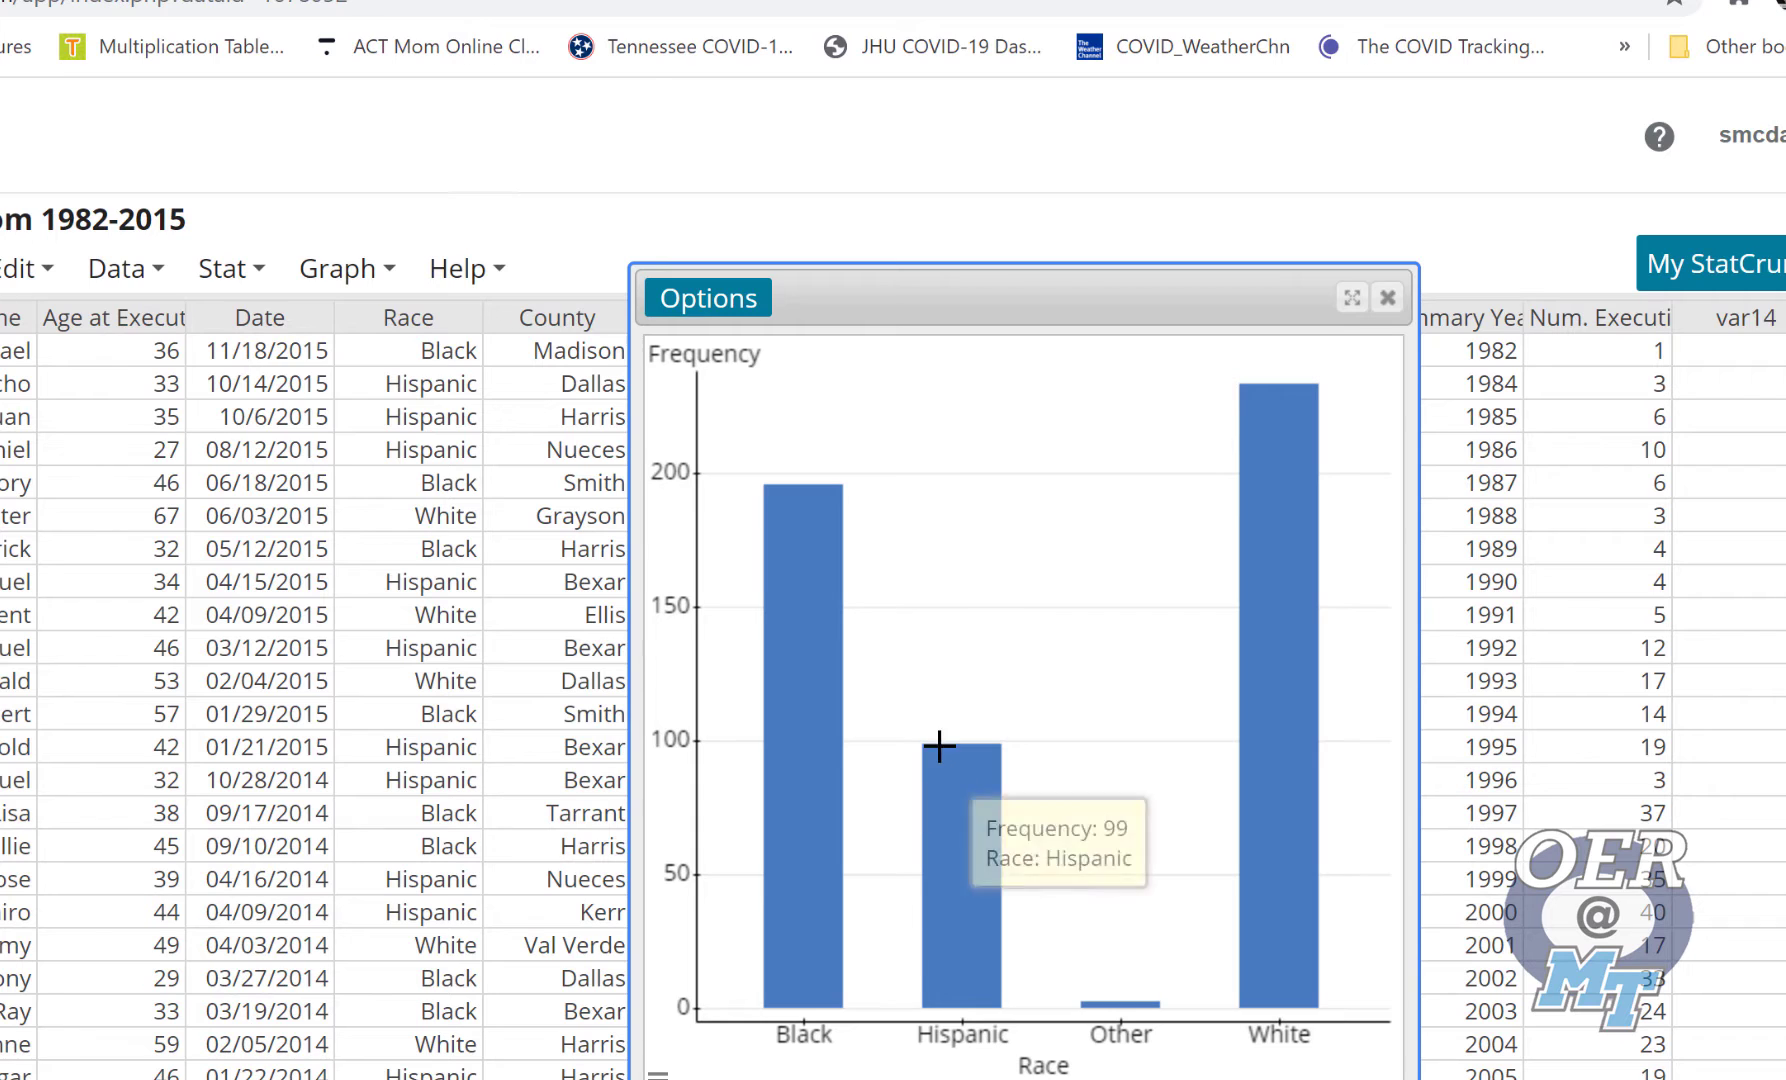
Select the Hispanic bar in the Race plot to highlight its data rows, and clear the highlighting
drag(974, 309, 1137, 204)
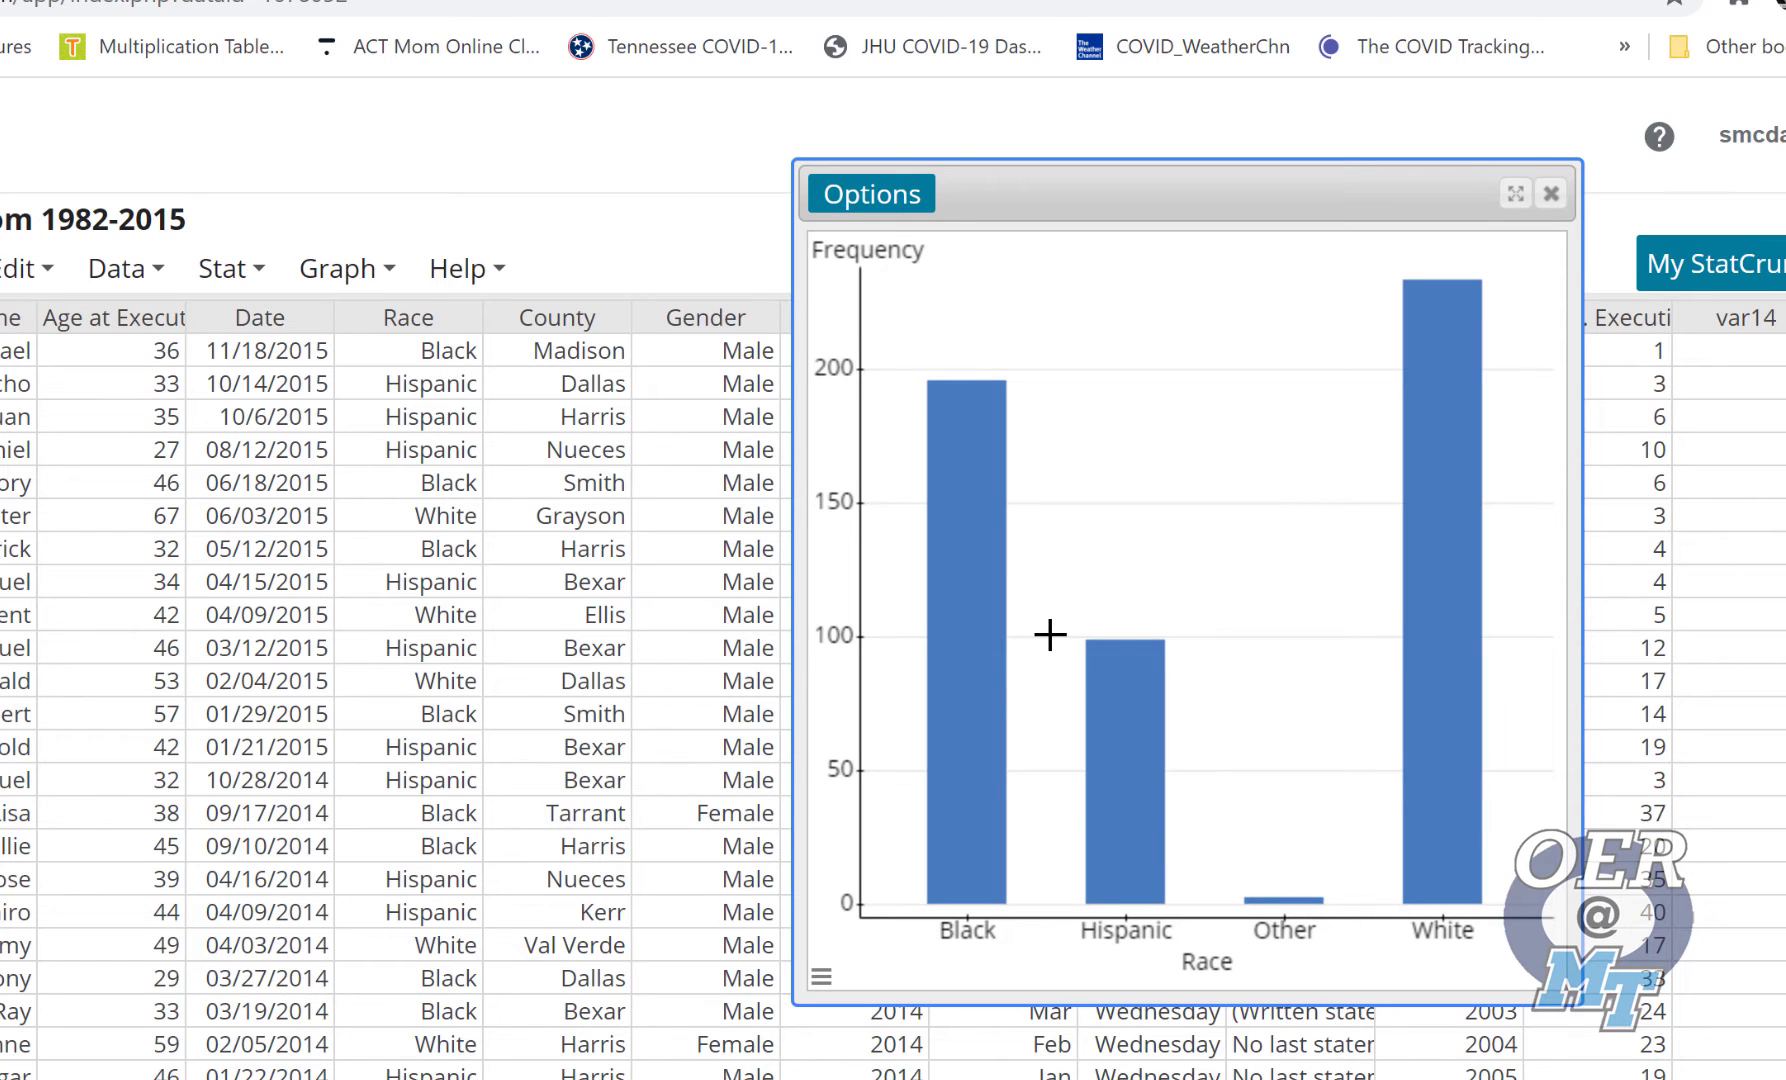
drag(1050, 634, 1198, 770)
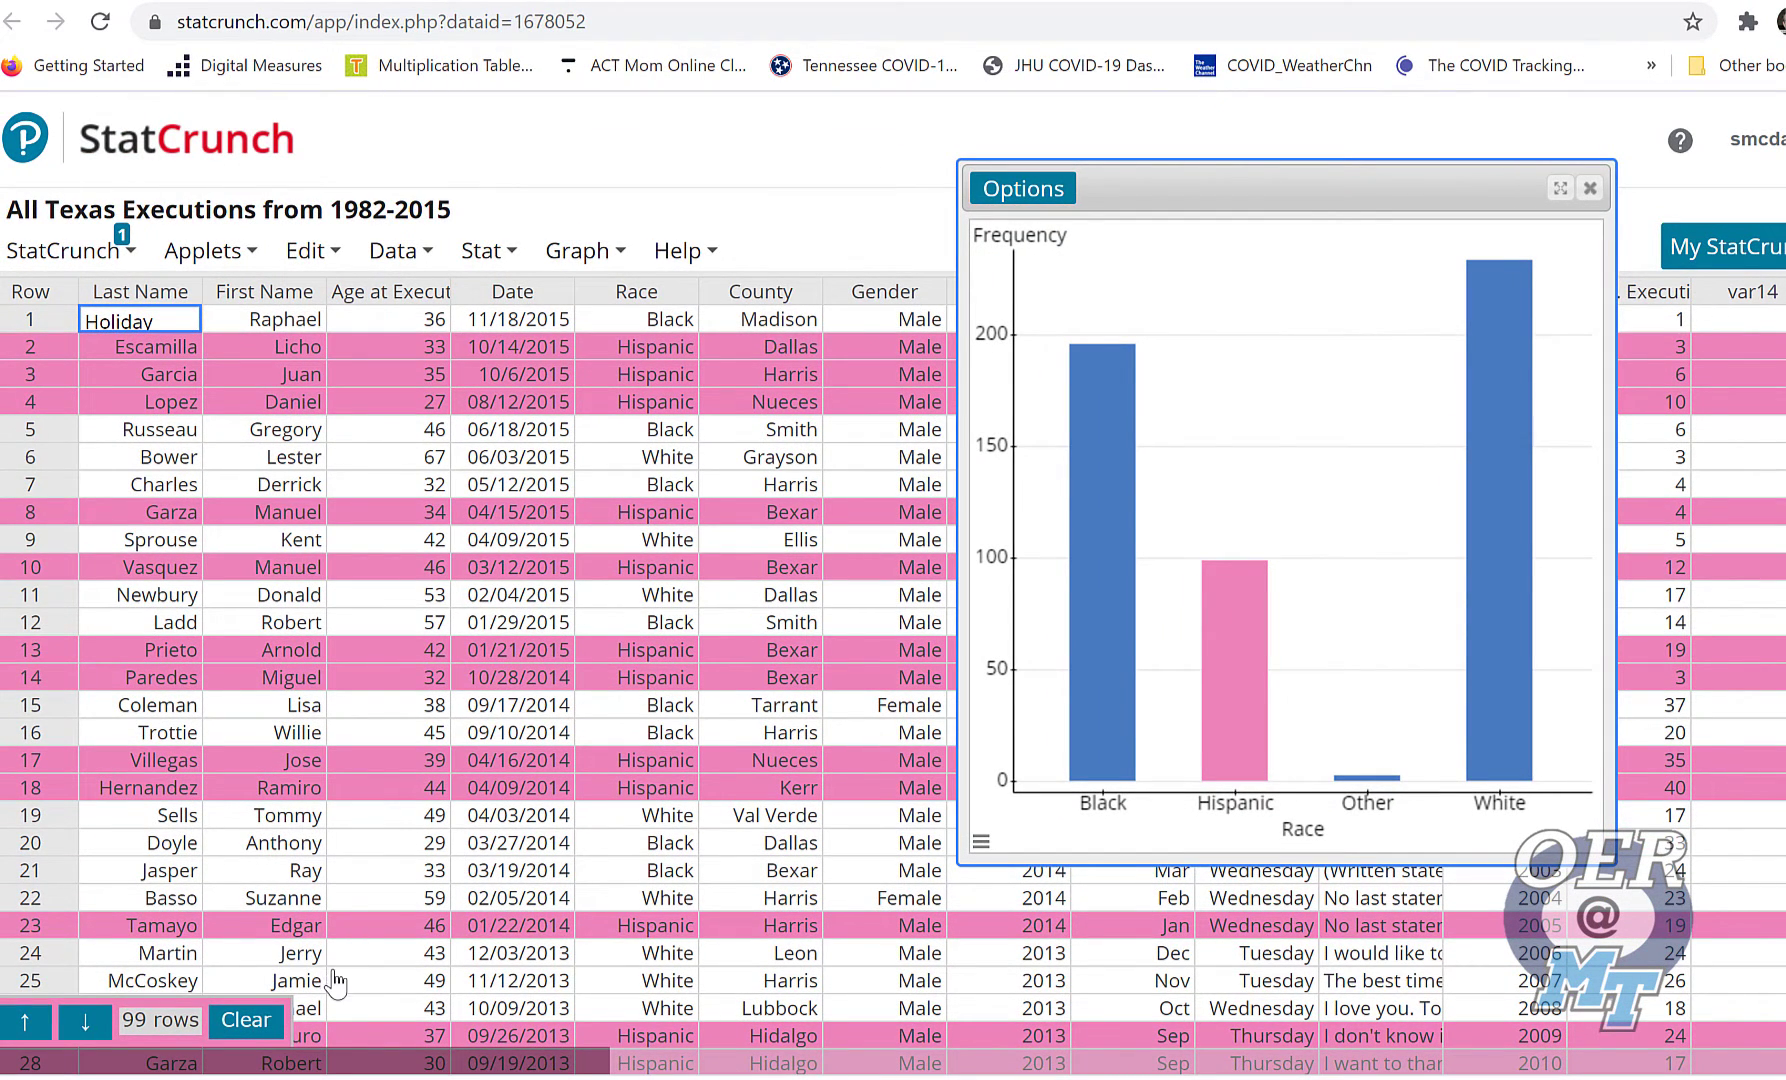
click(245, 1020)
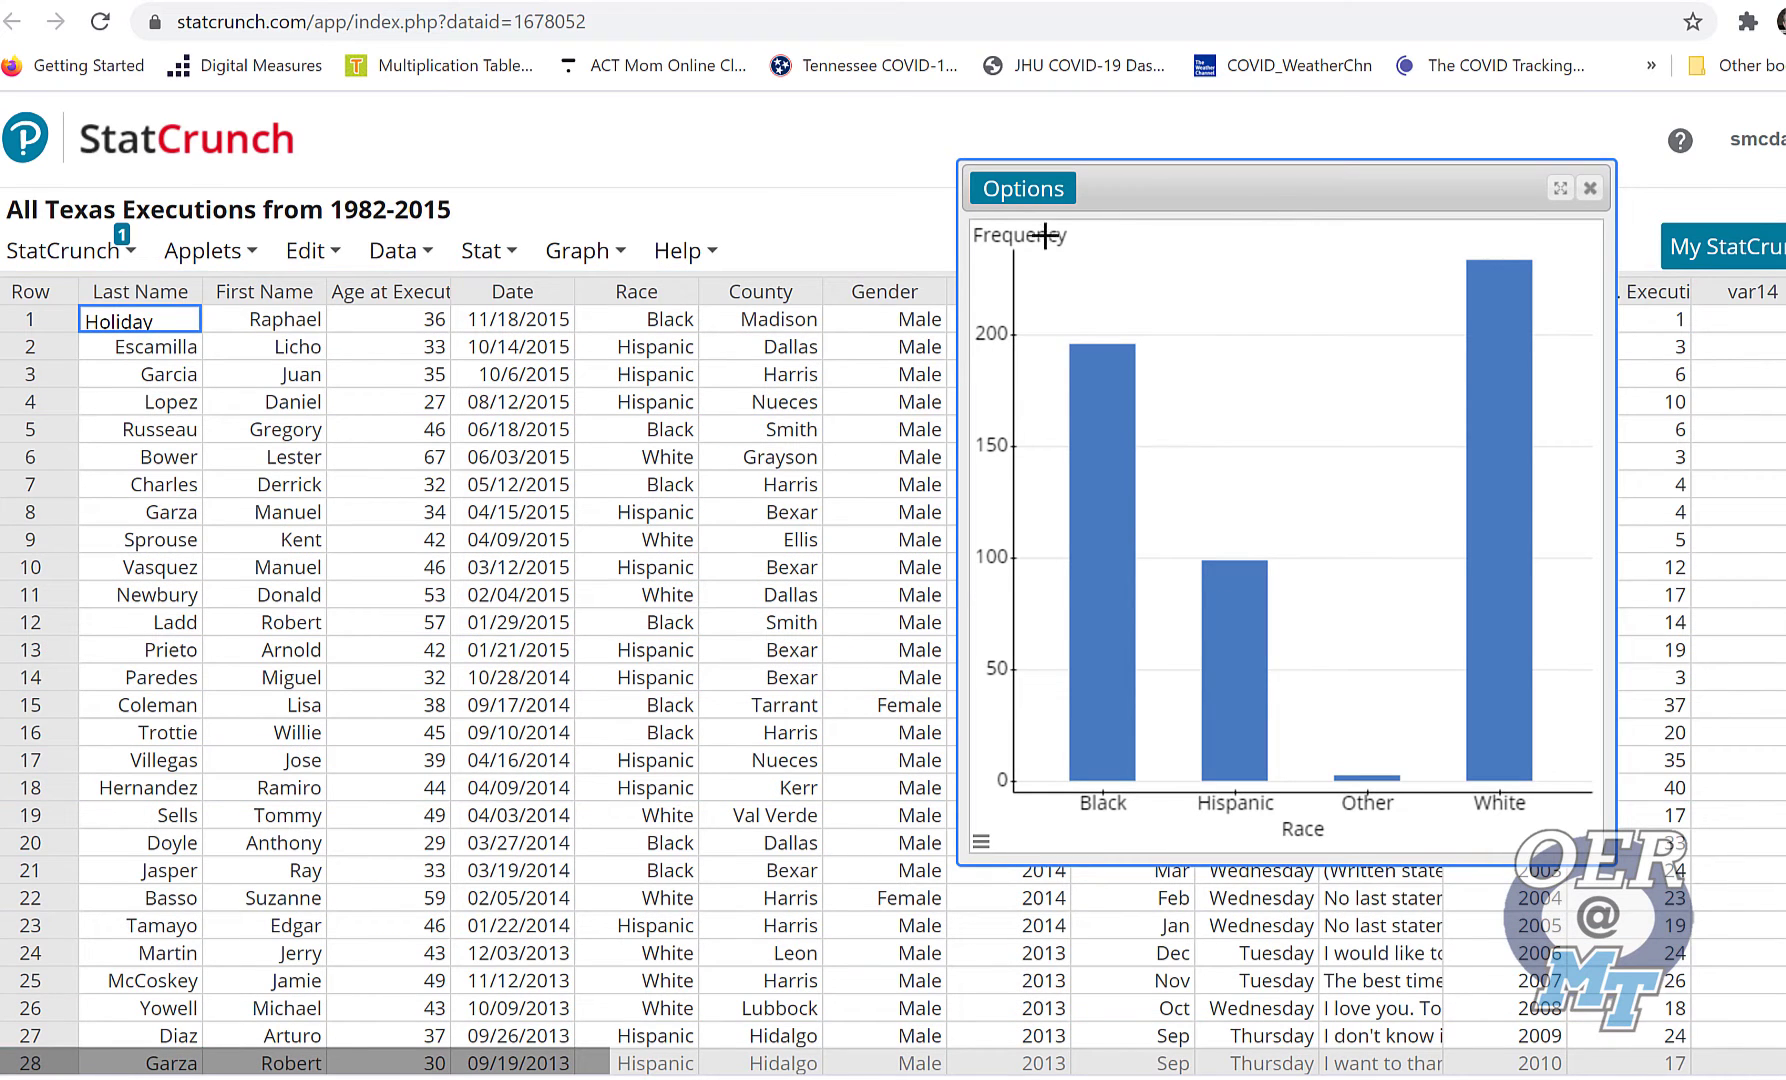
Edit the Race bar plot to group by Gender, recompute it and reposition the graph
click(1030, 190)
click(1030, 236)
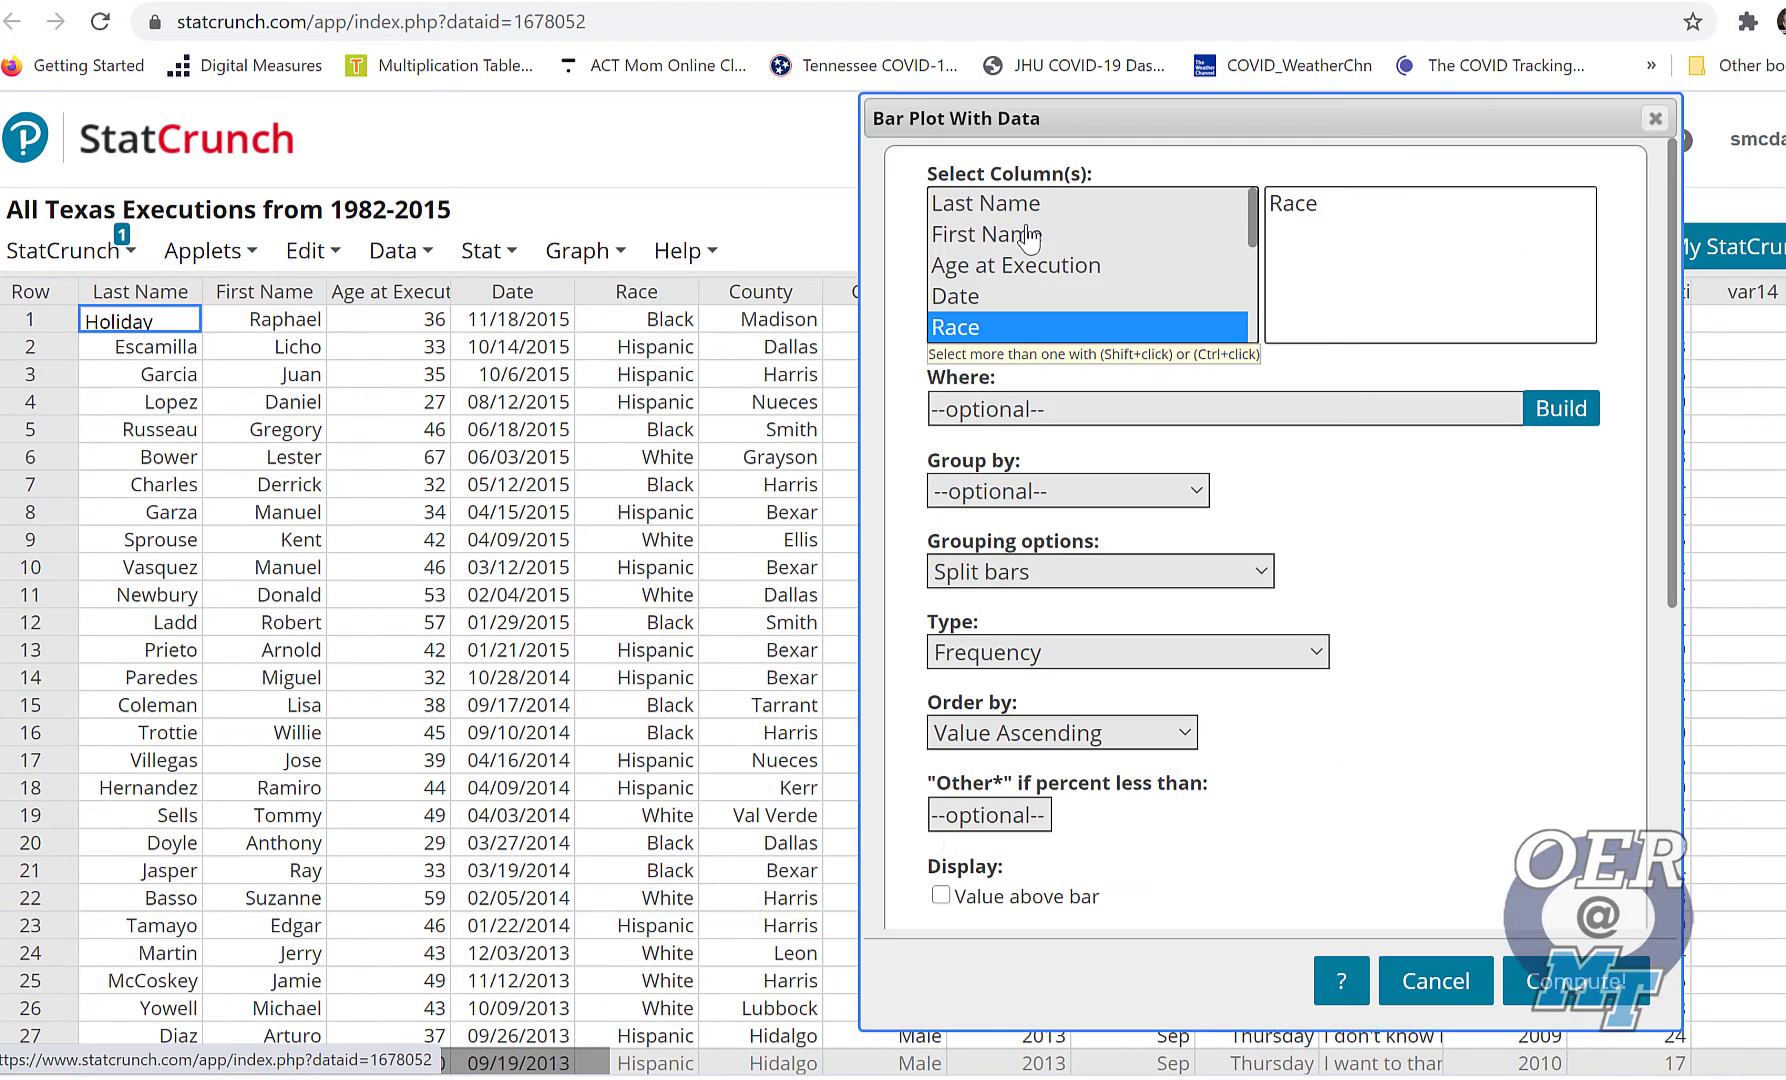
click(1165, 491)
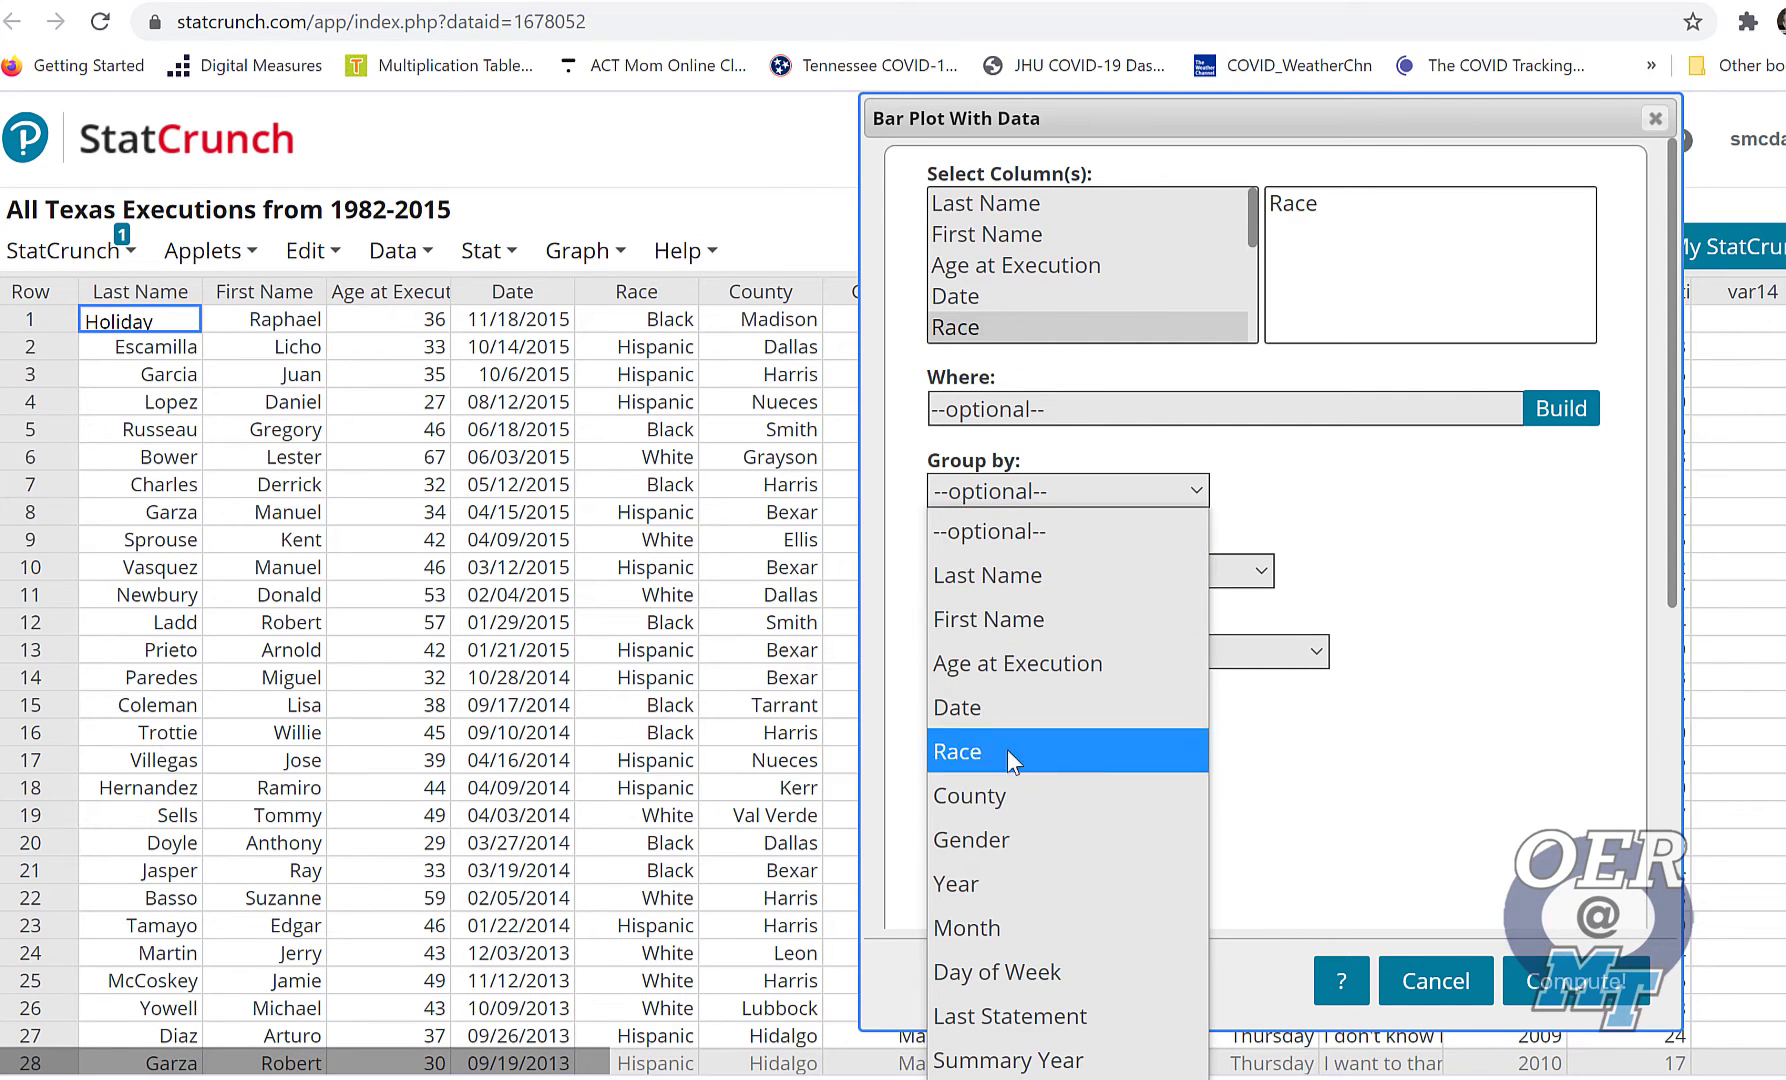
click(1003, 838)
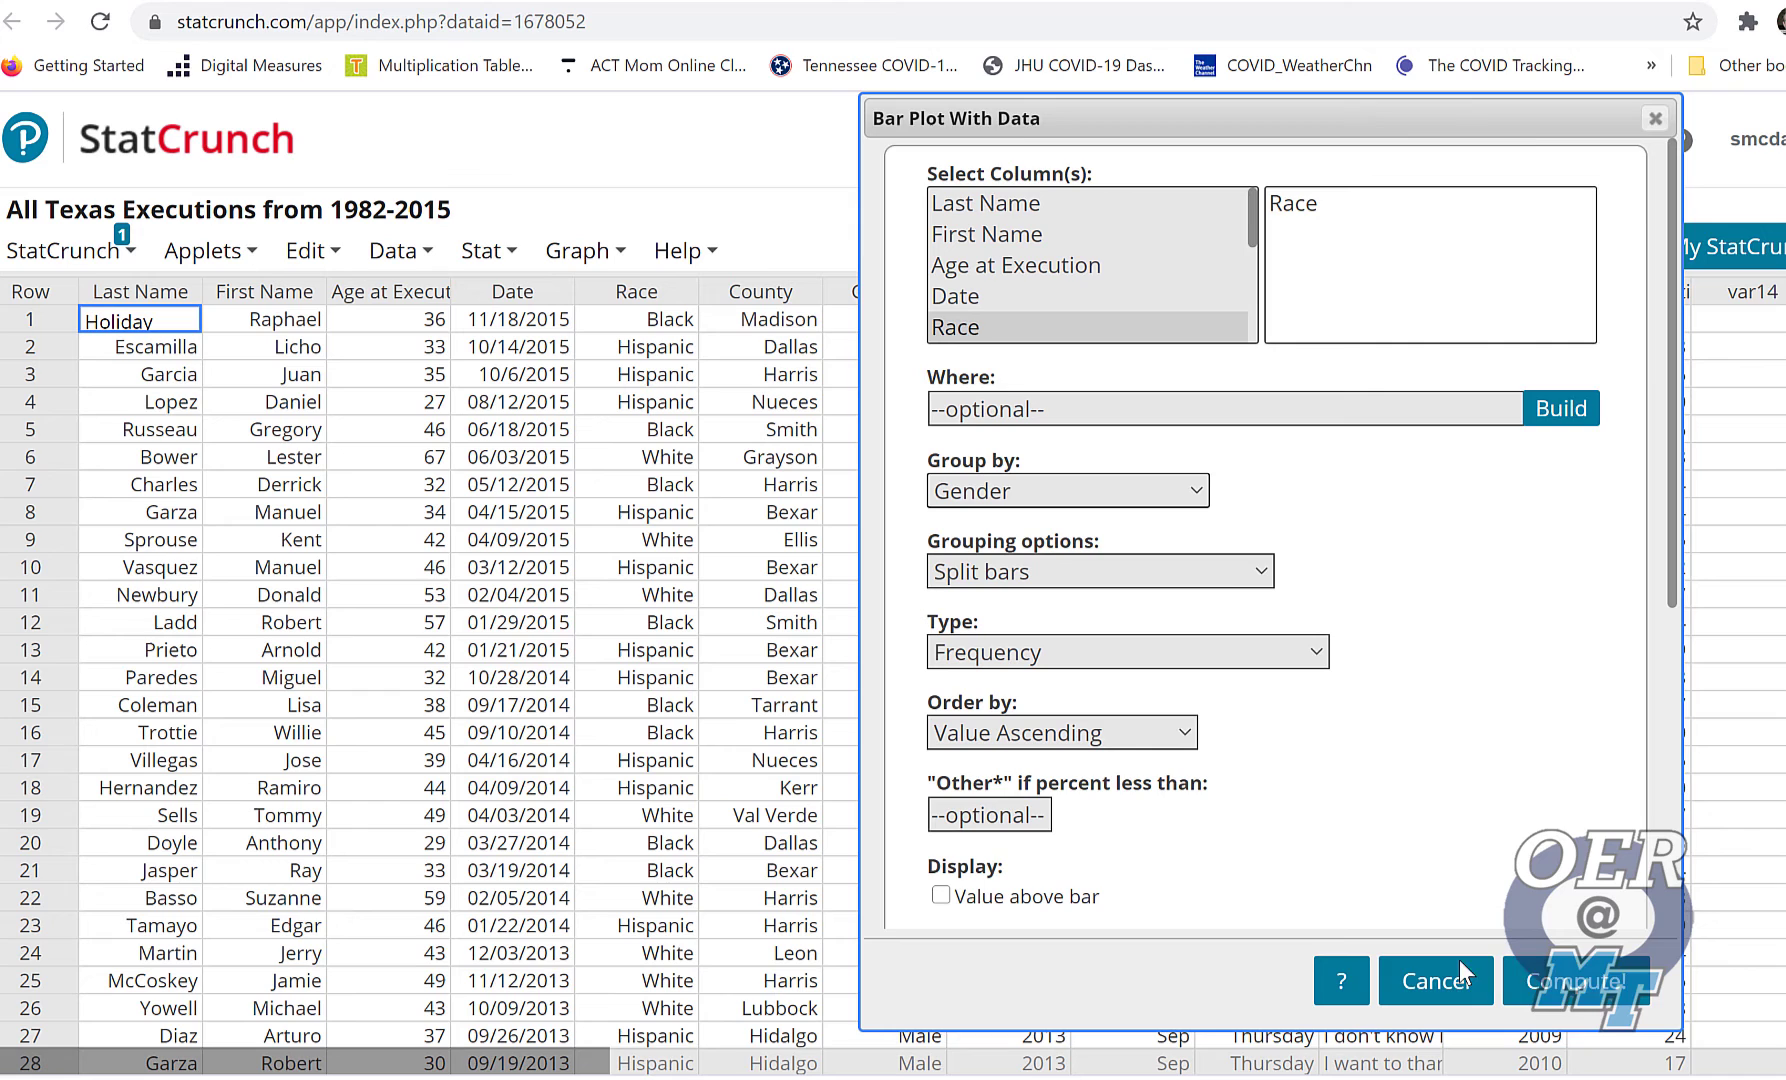
click(1560, 980)
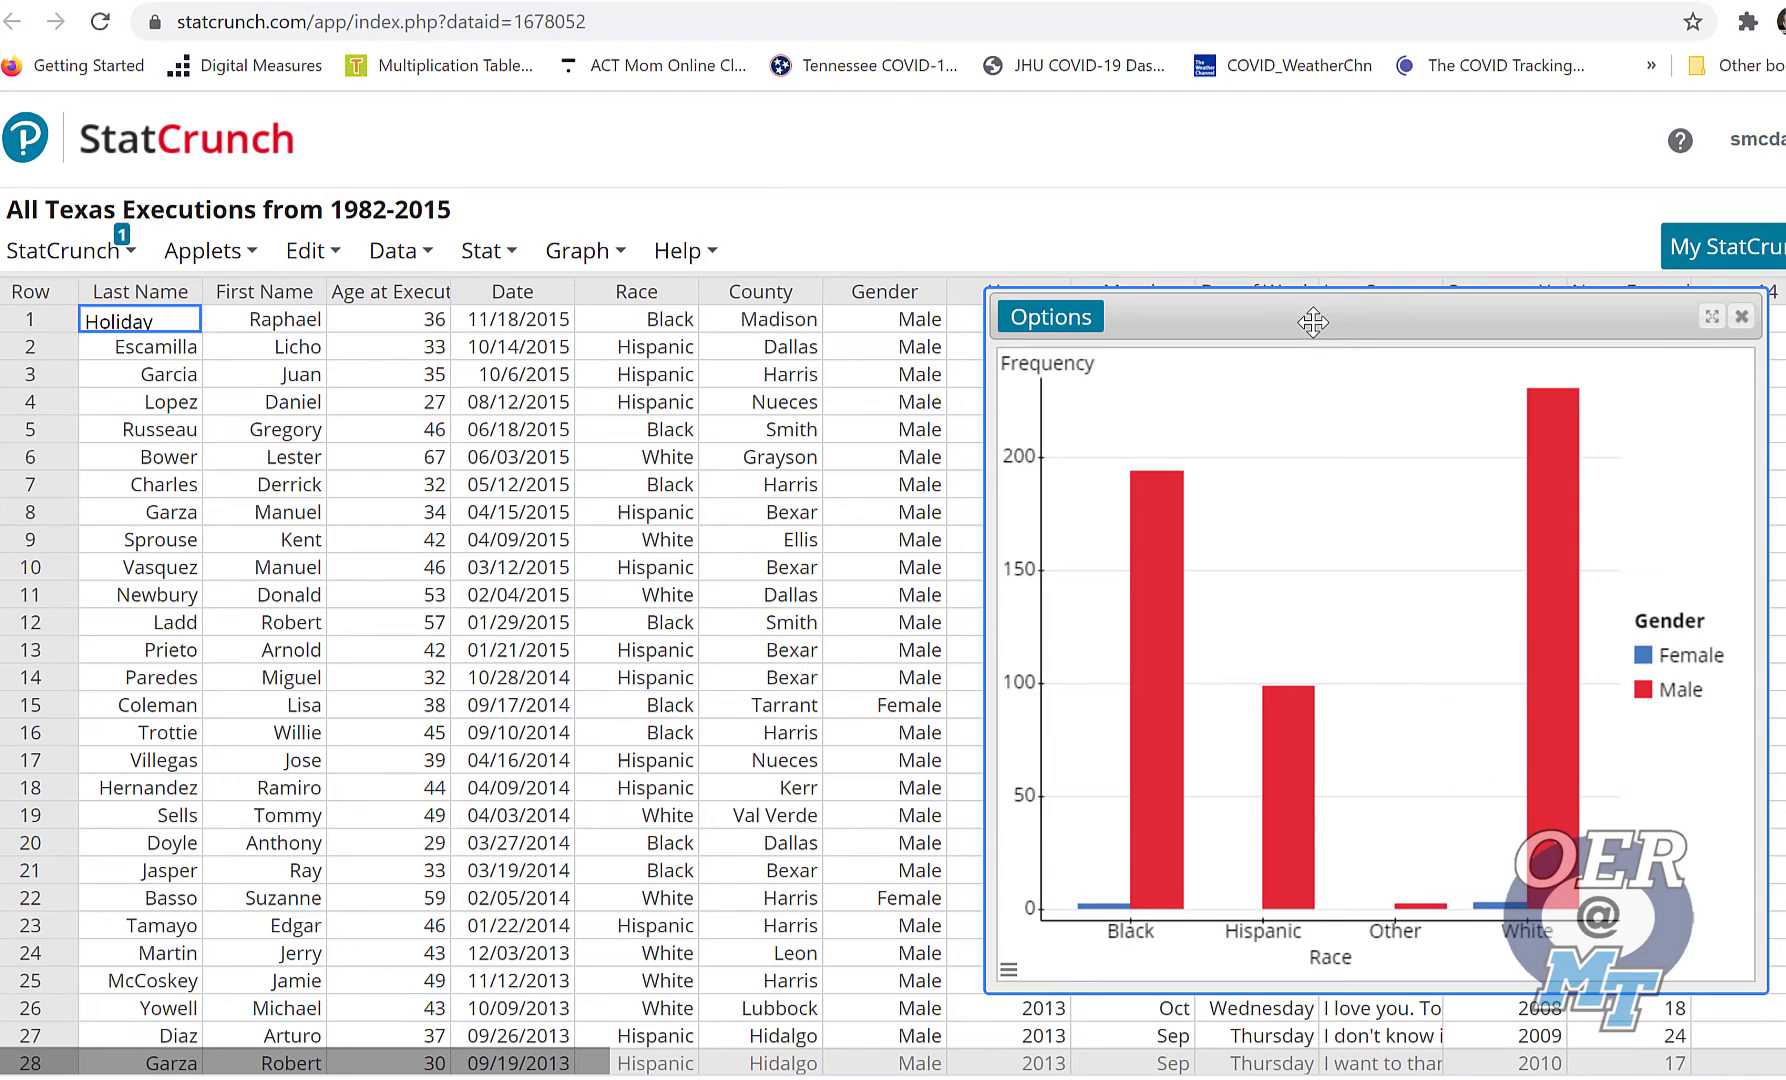
drag(1313, 321, 1117, 291)
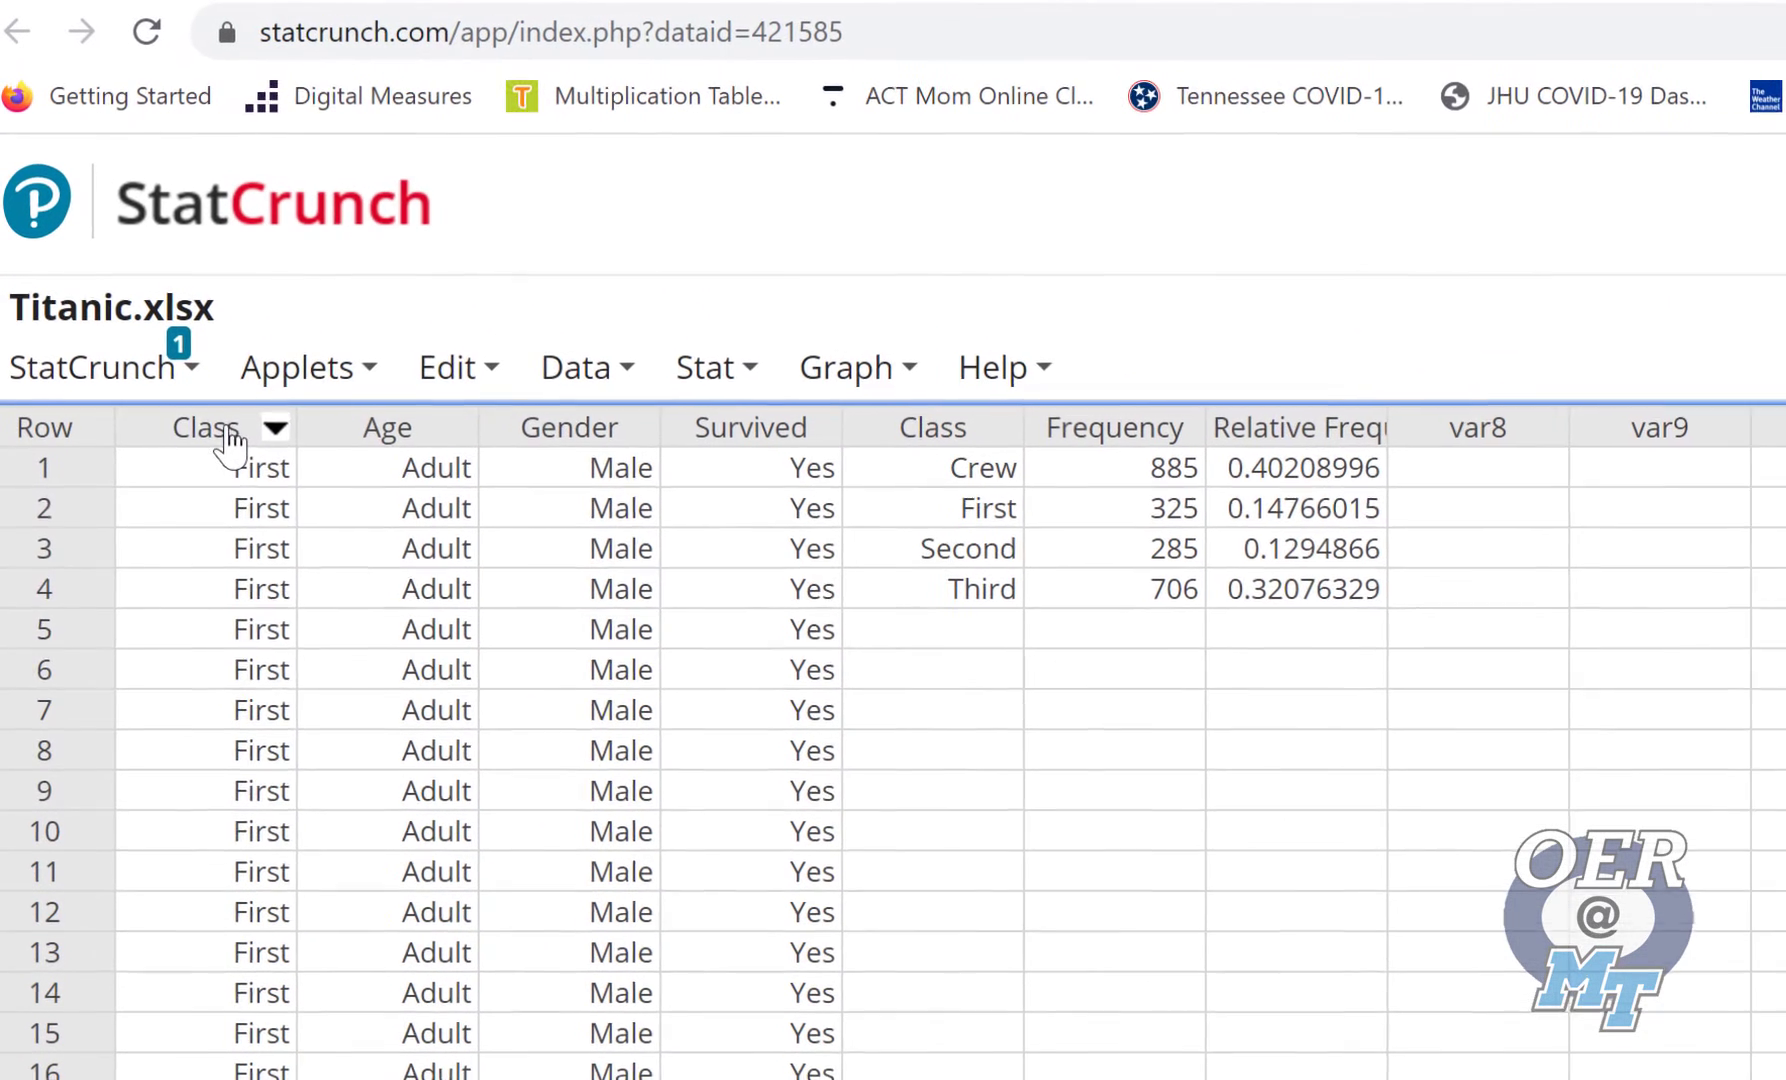
click(65, 254)
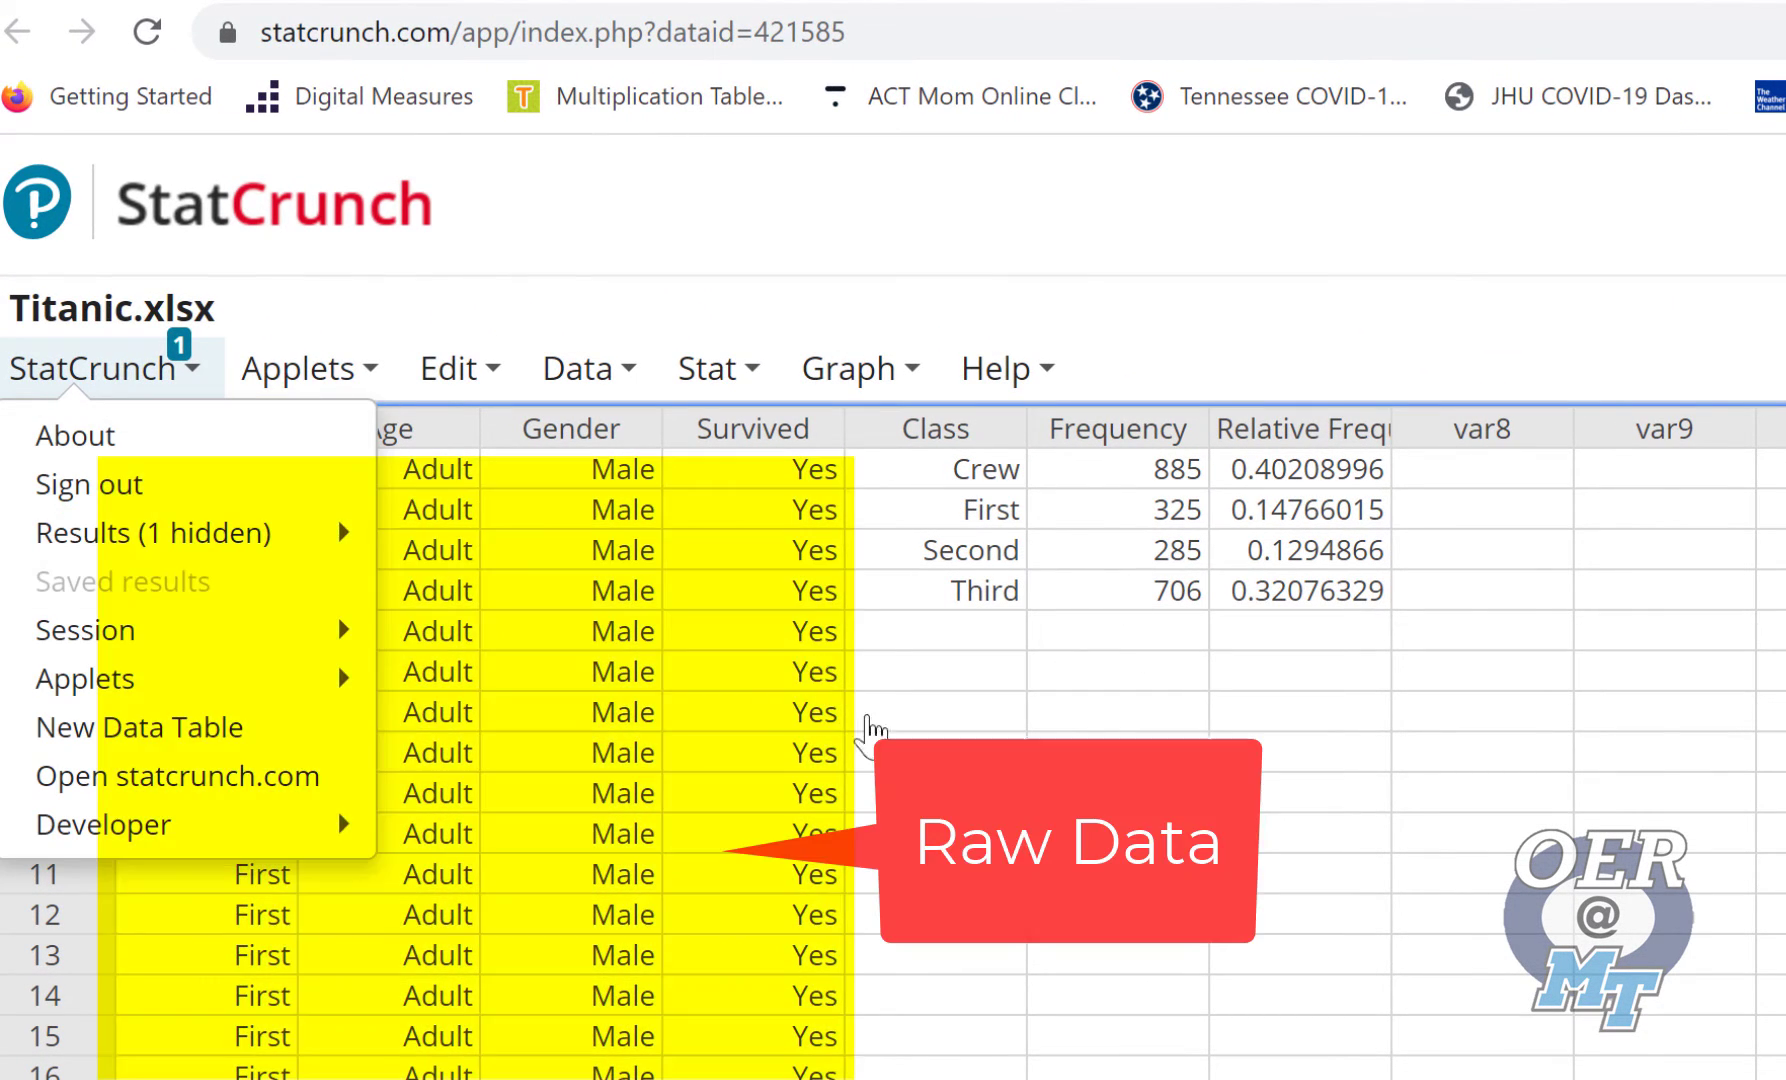
click(900, 755)
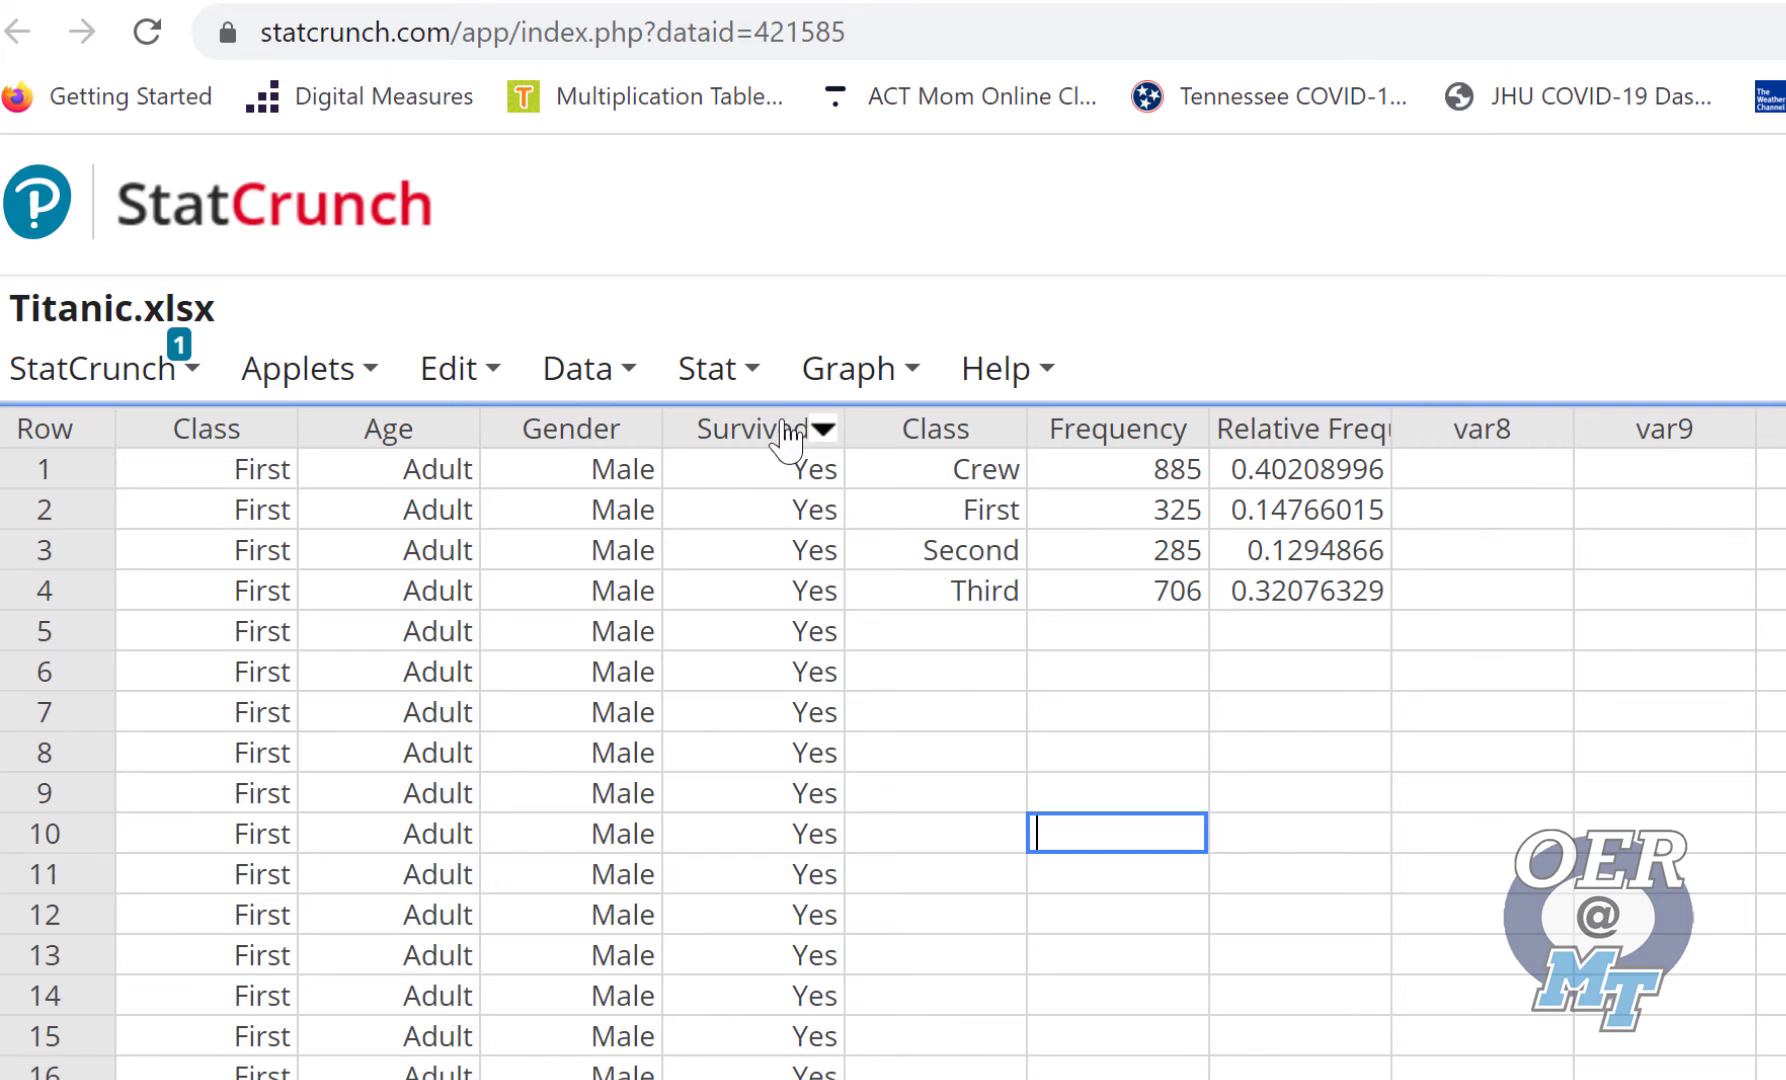
mouse_move(918, 385)
click(1450, 710)
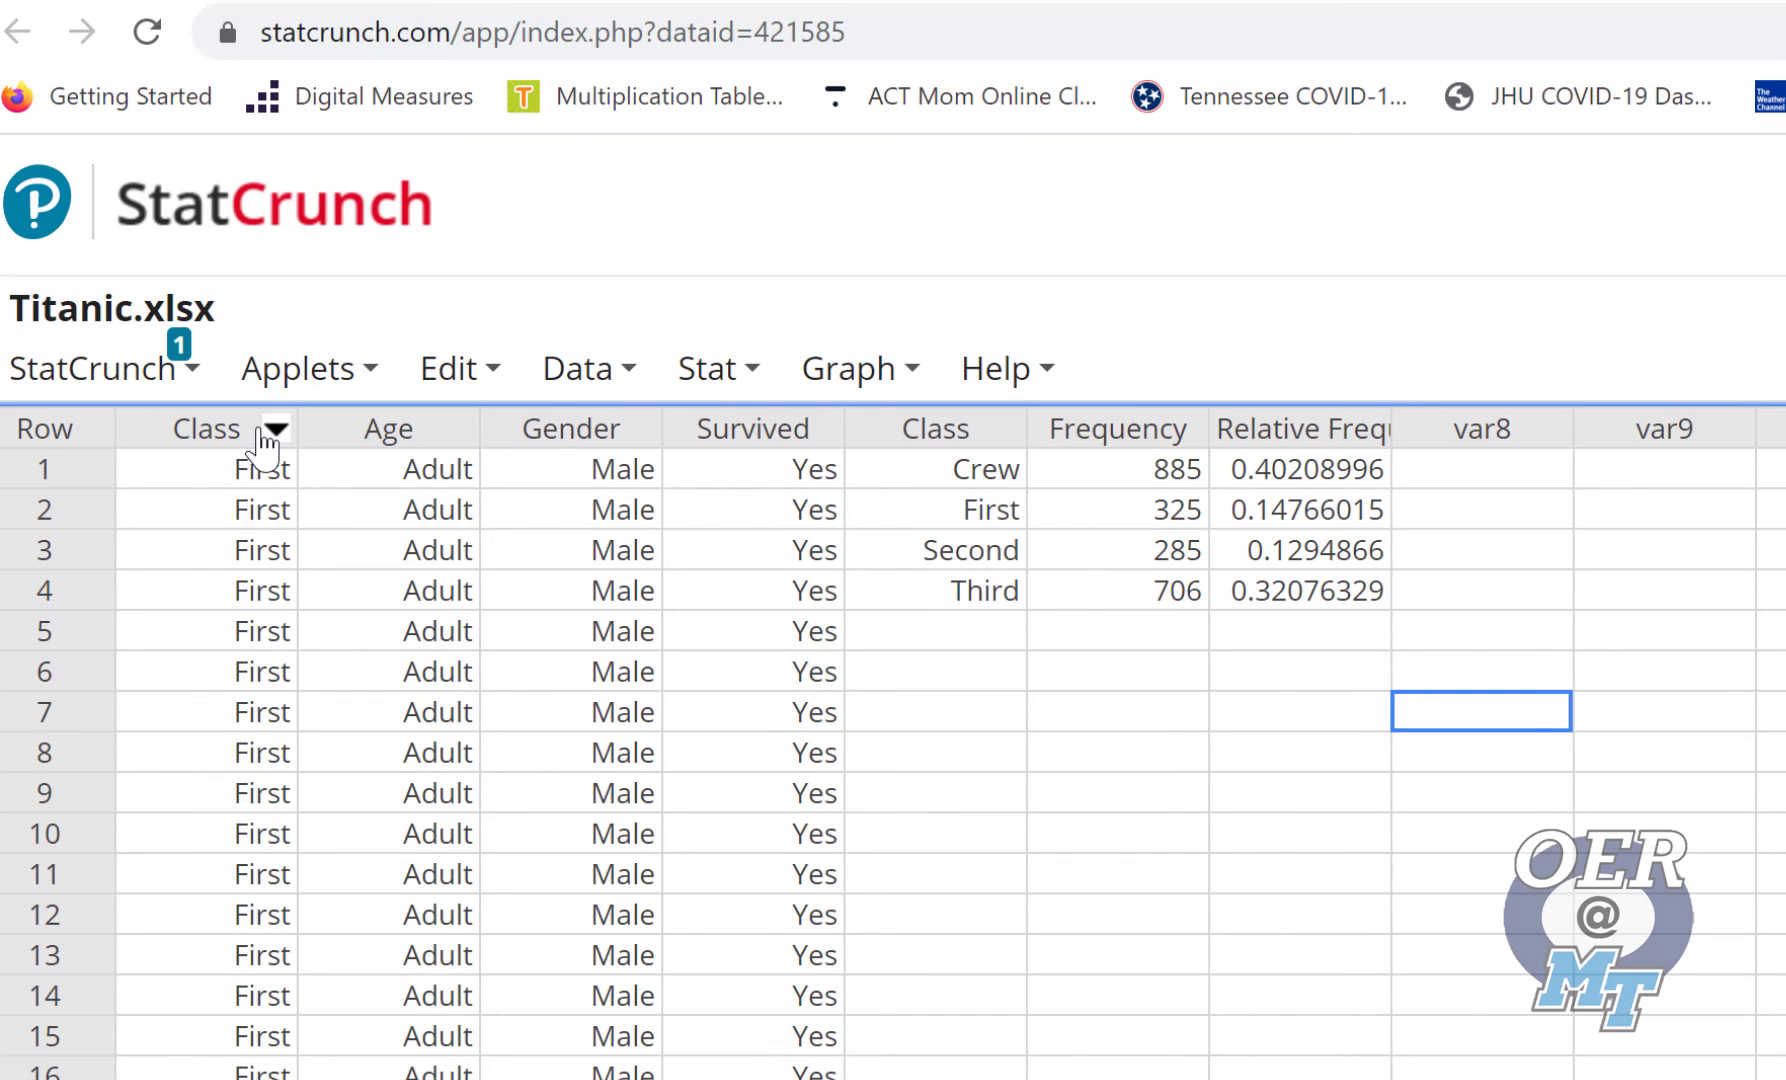
Rename the second Class column, the one holding the summary categories, to ClassB
click(958, 446)
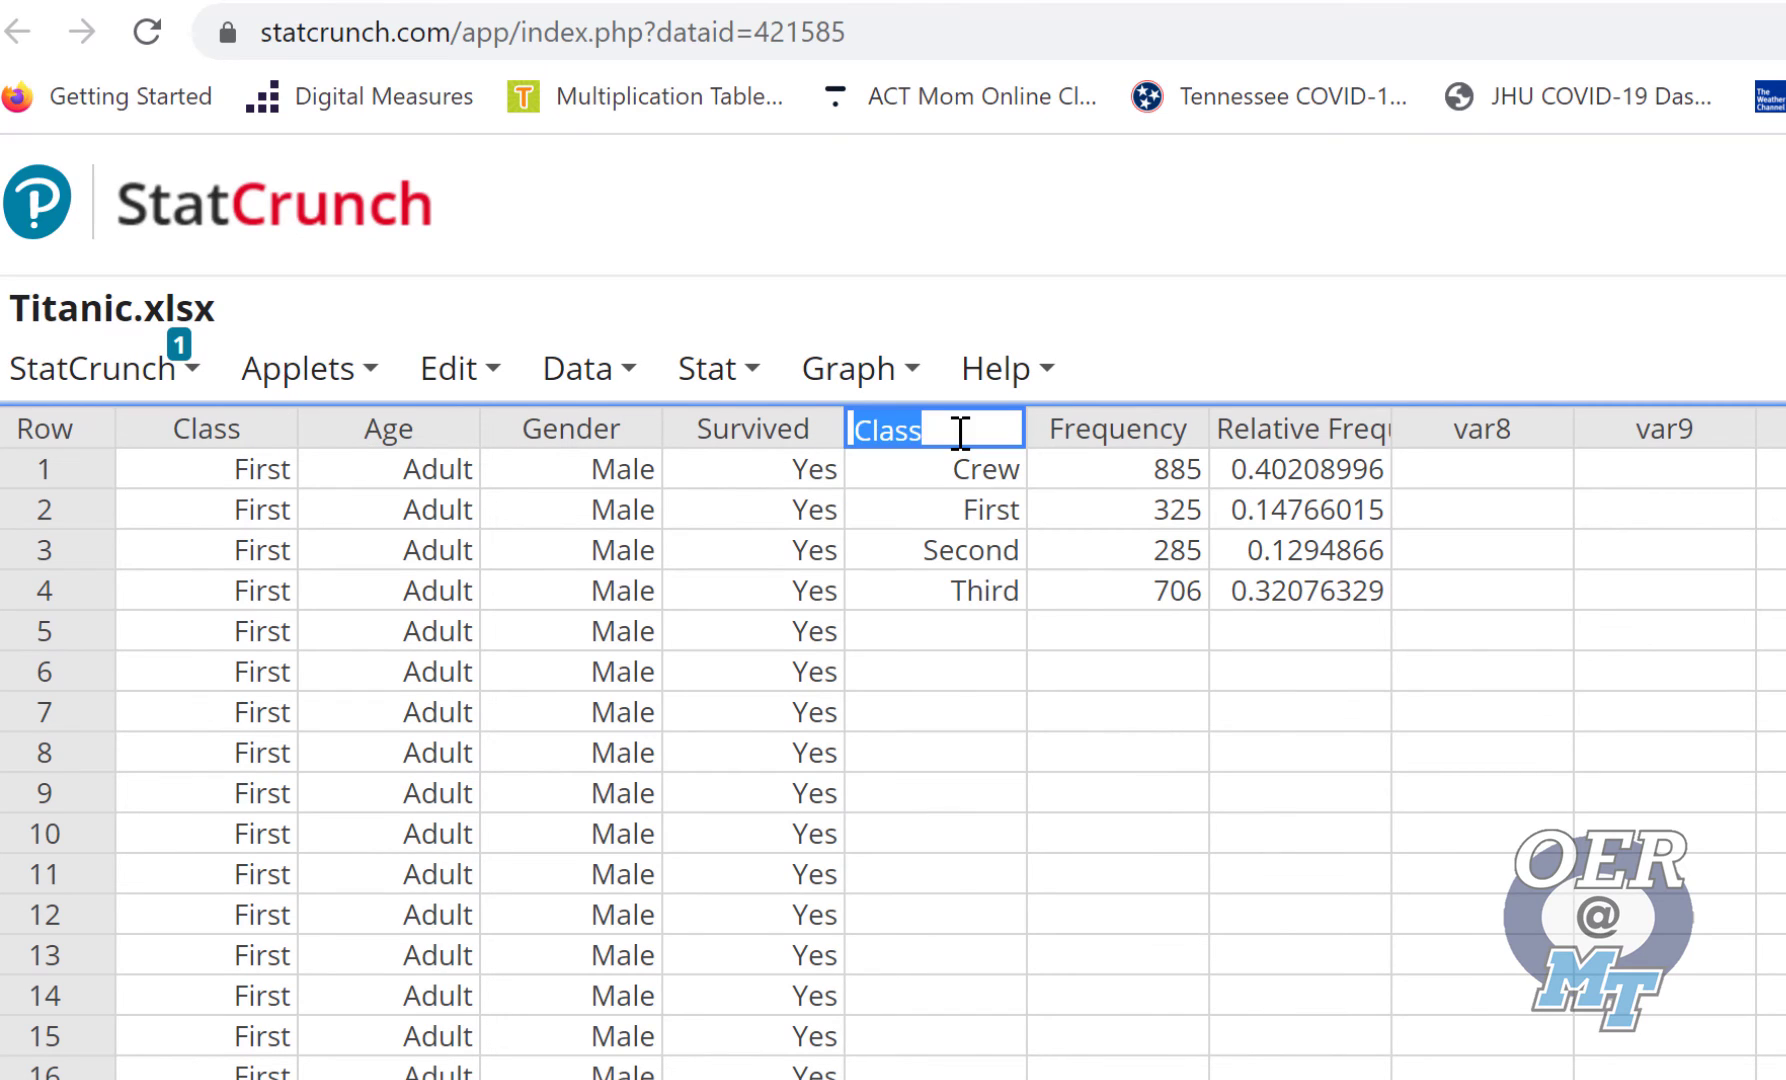
click(965, 431)
text(B)
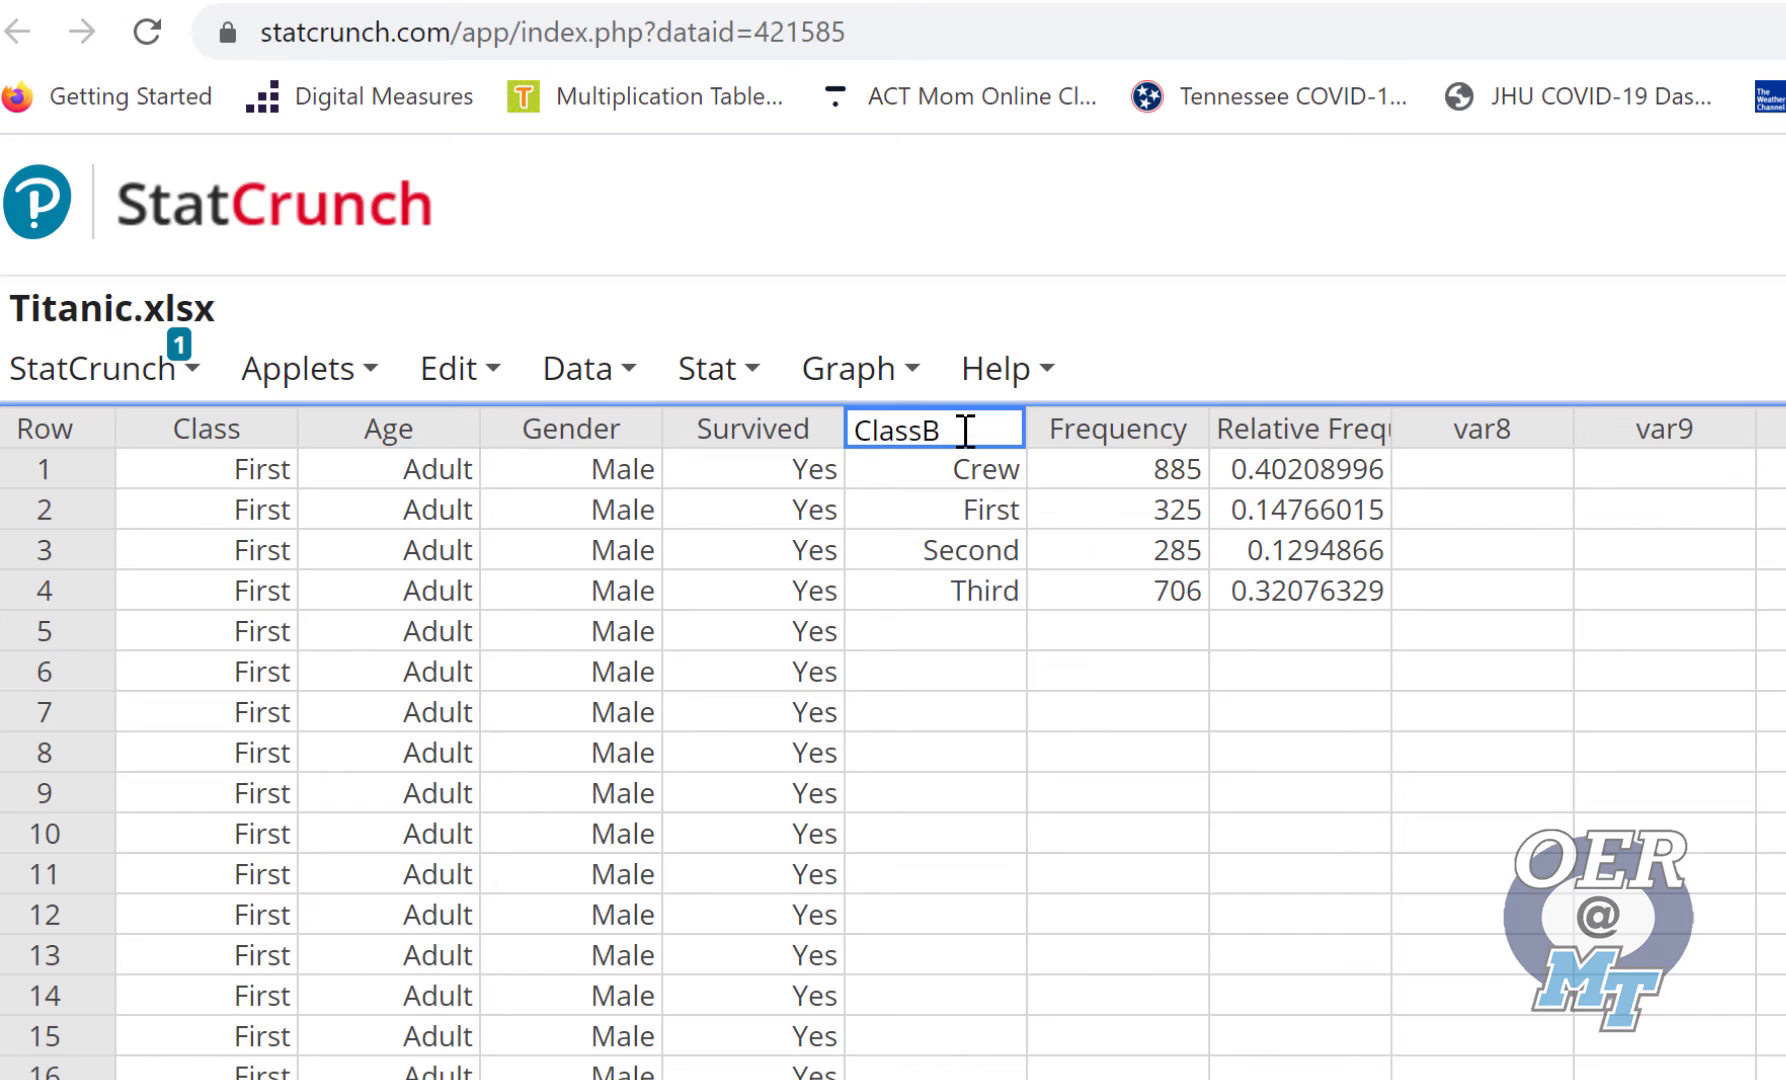
Create a frequency bar plot with summary, taking categories from ClassB and counts from Frequency
click(895, 370)
mouse_move(1127, 456)
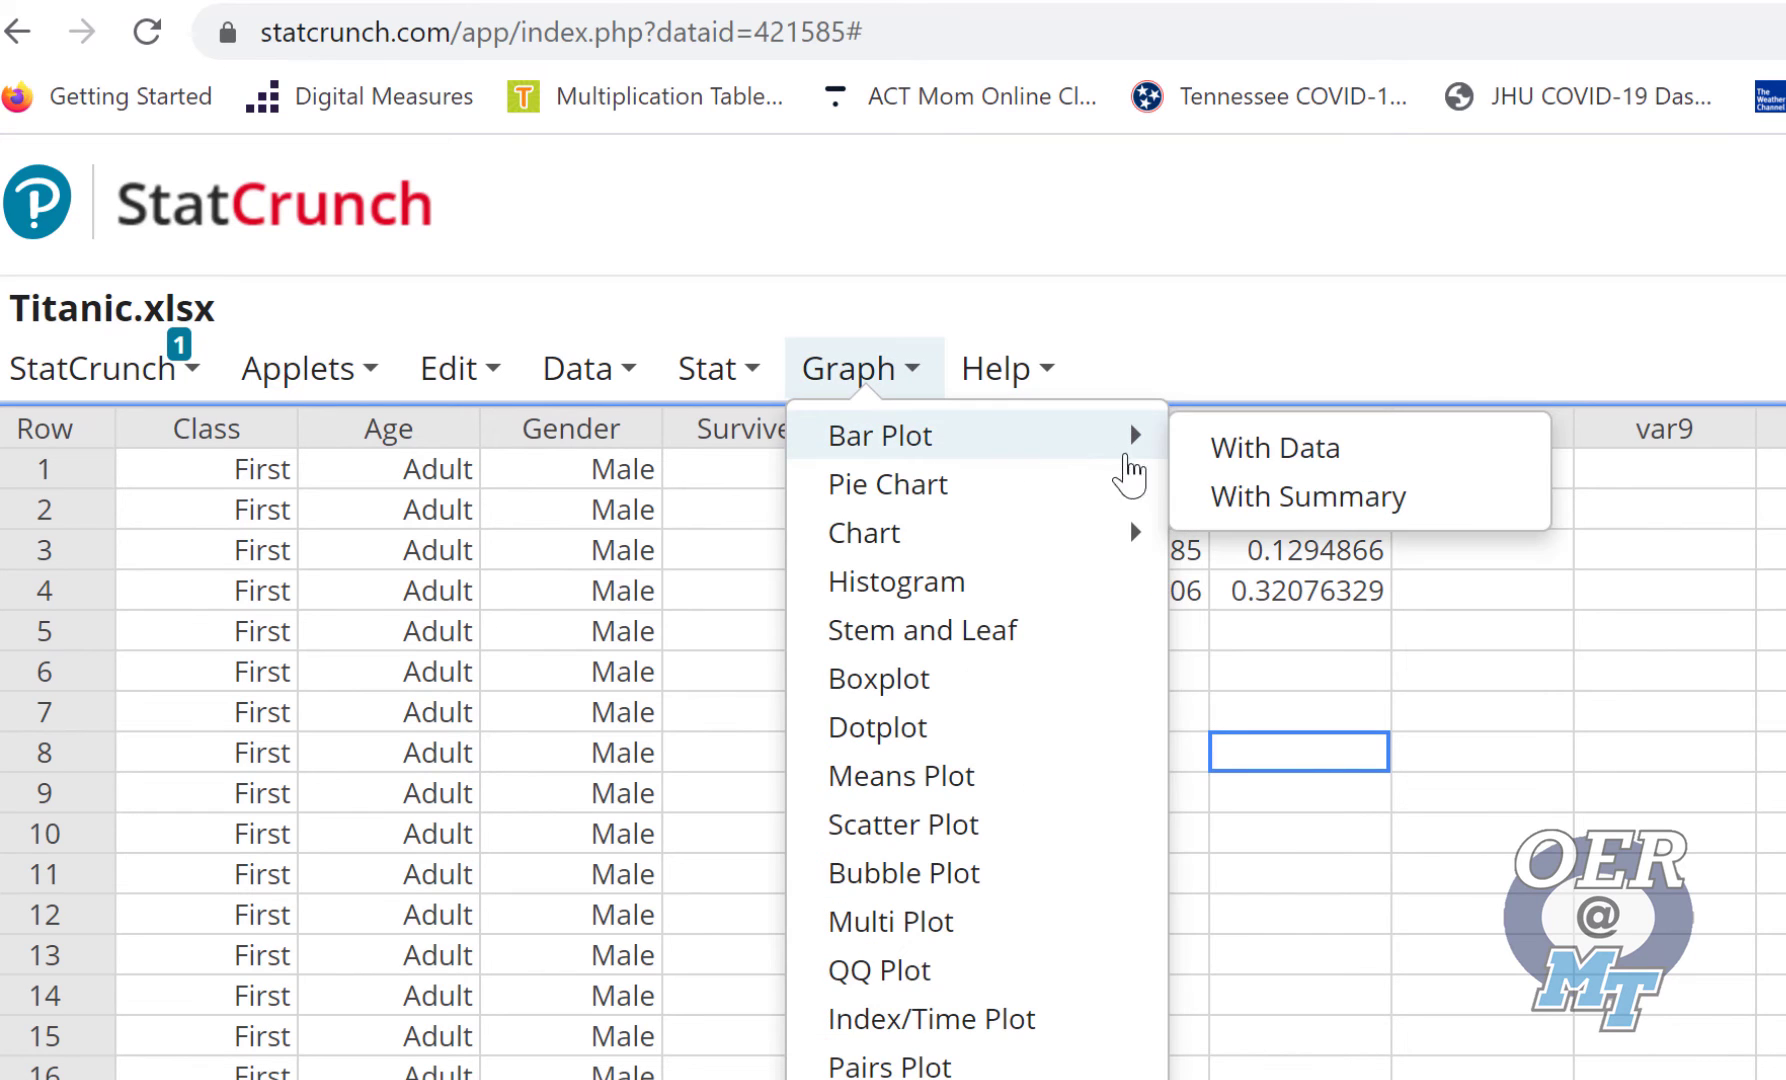
click(1295, 495)
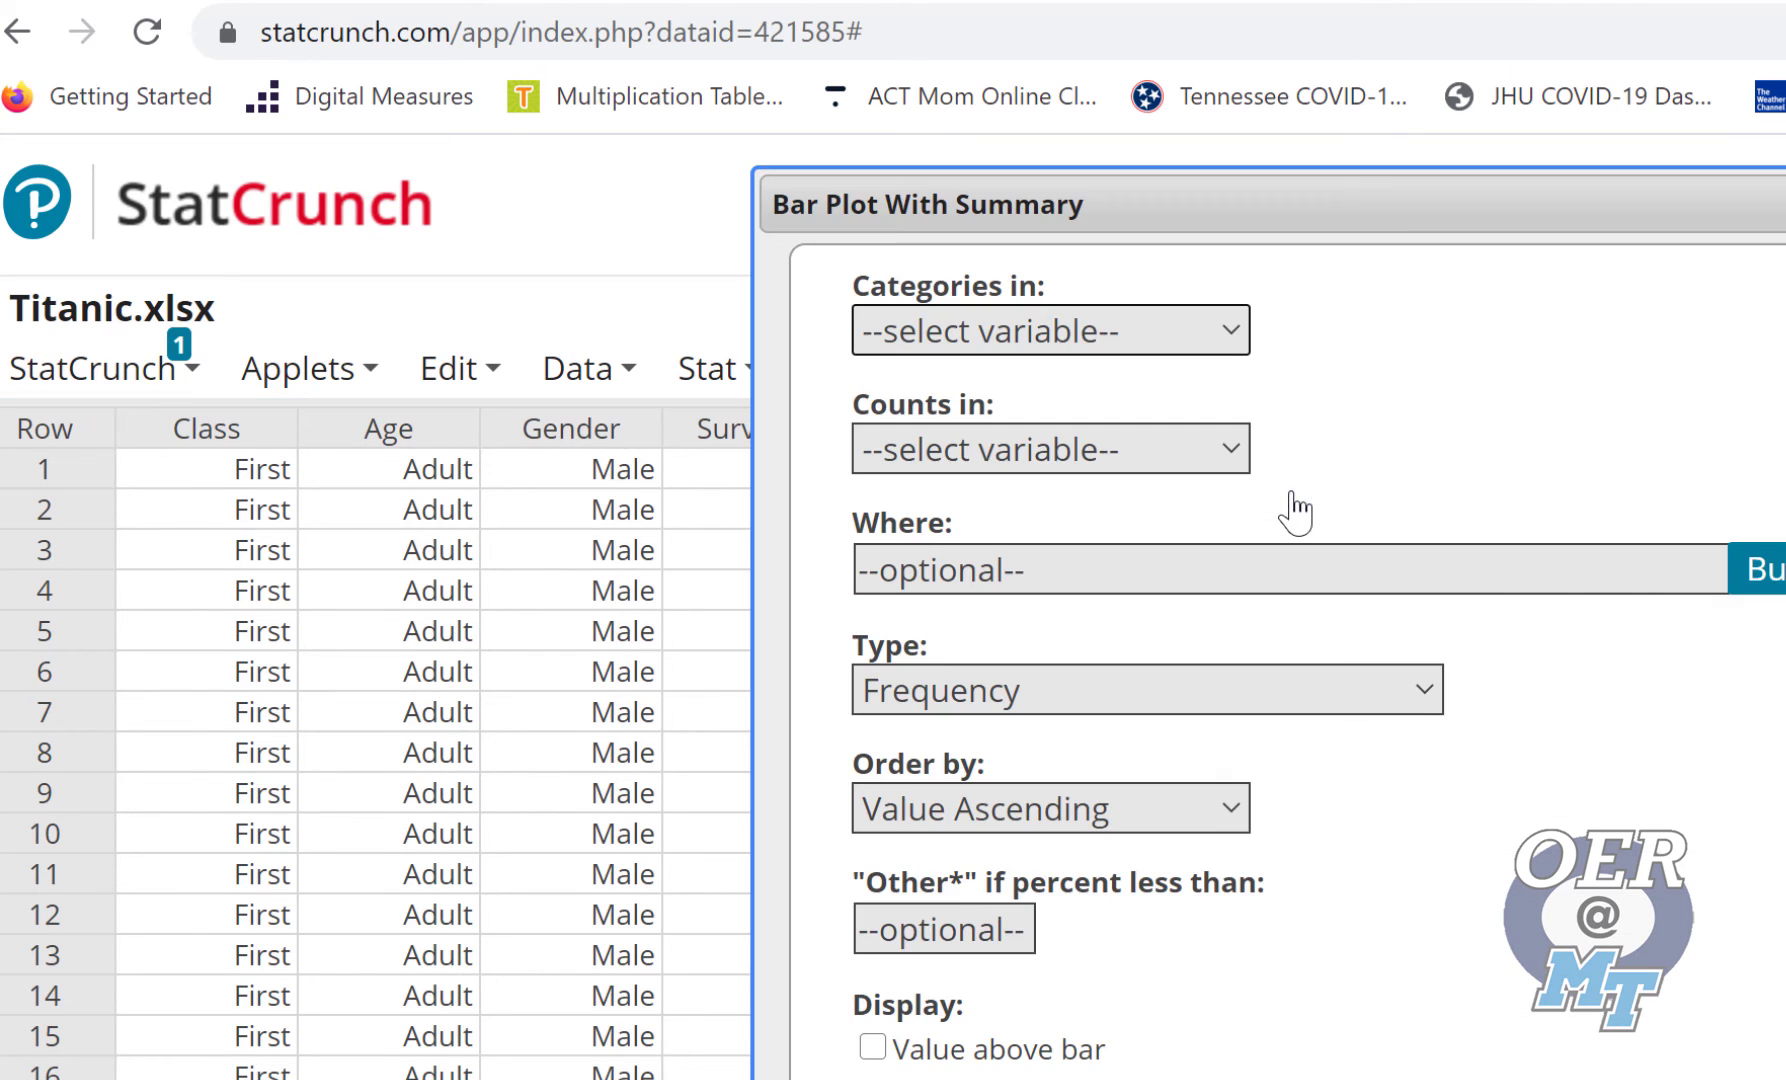
click(1229, 336)
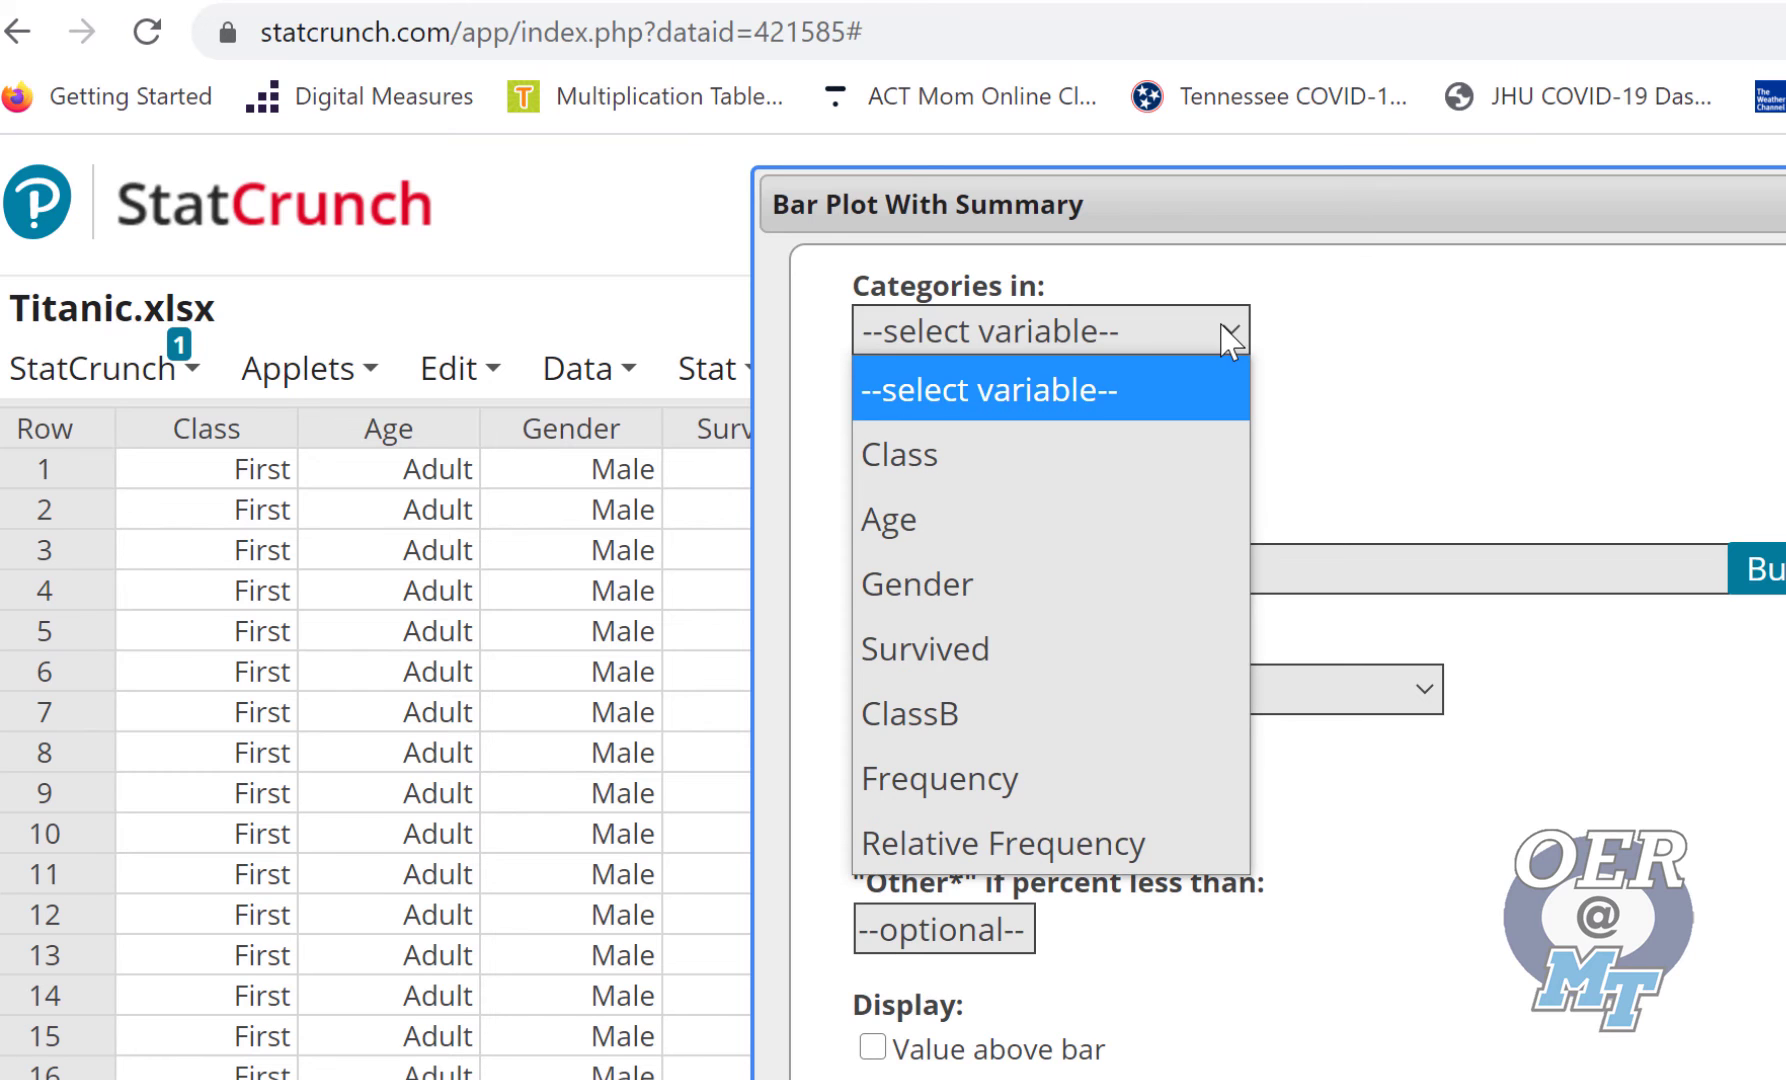
click(981, 705)
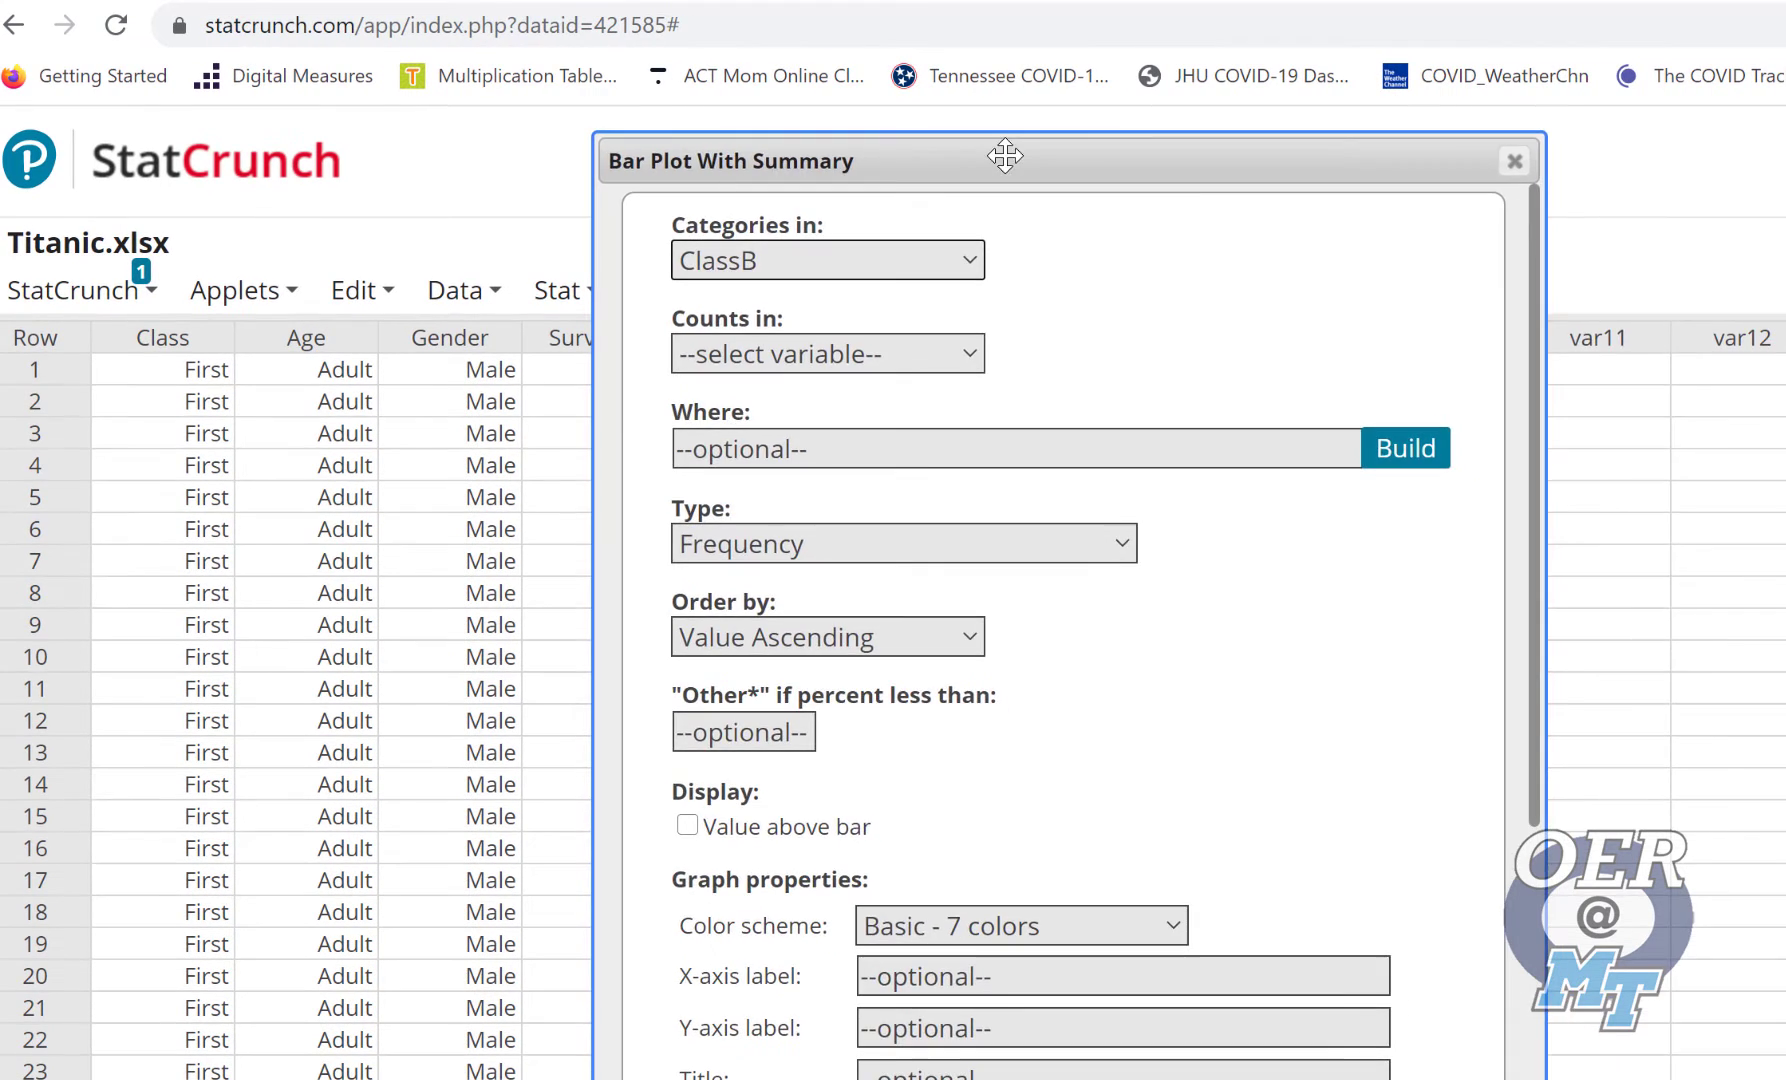
drag(1005, 155, 1617, 179)
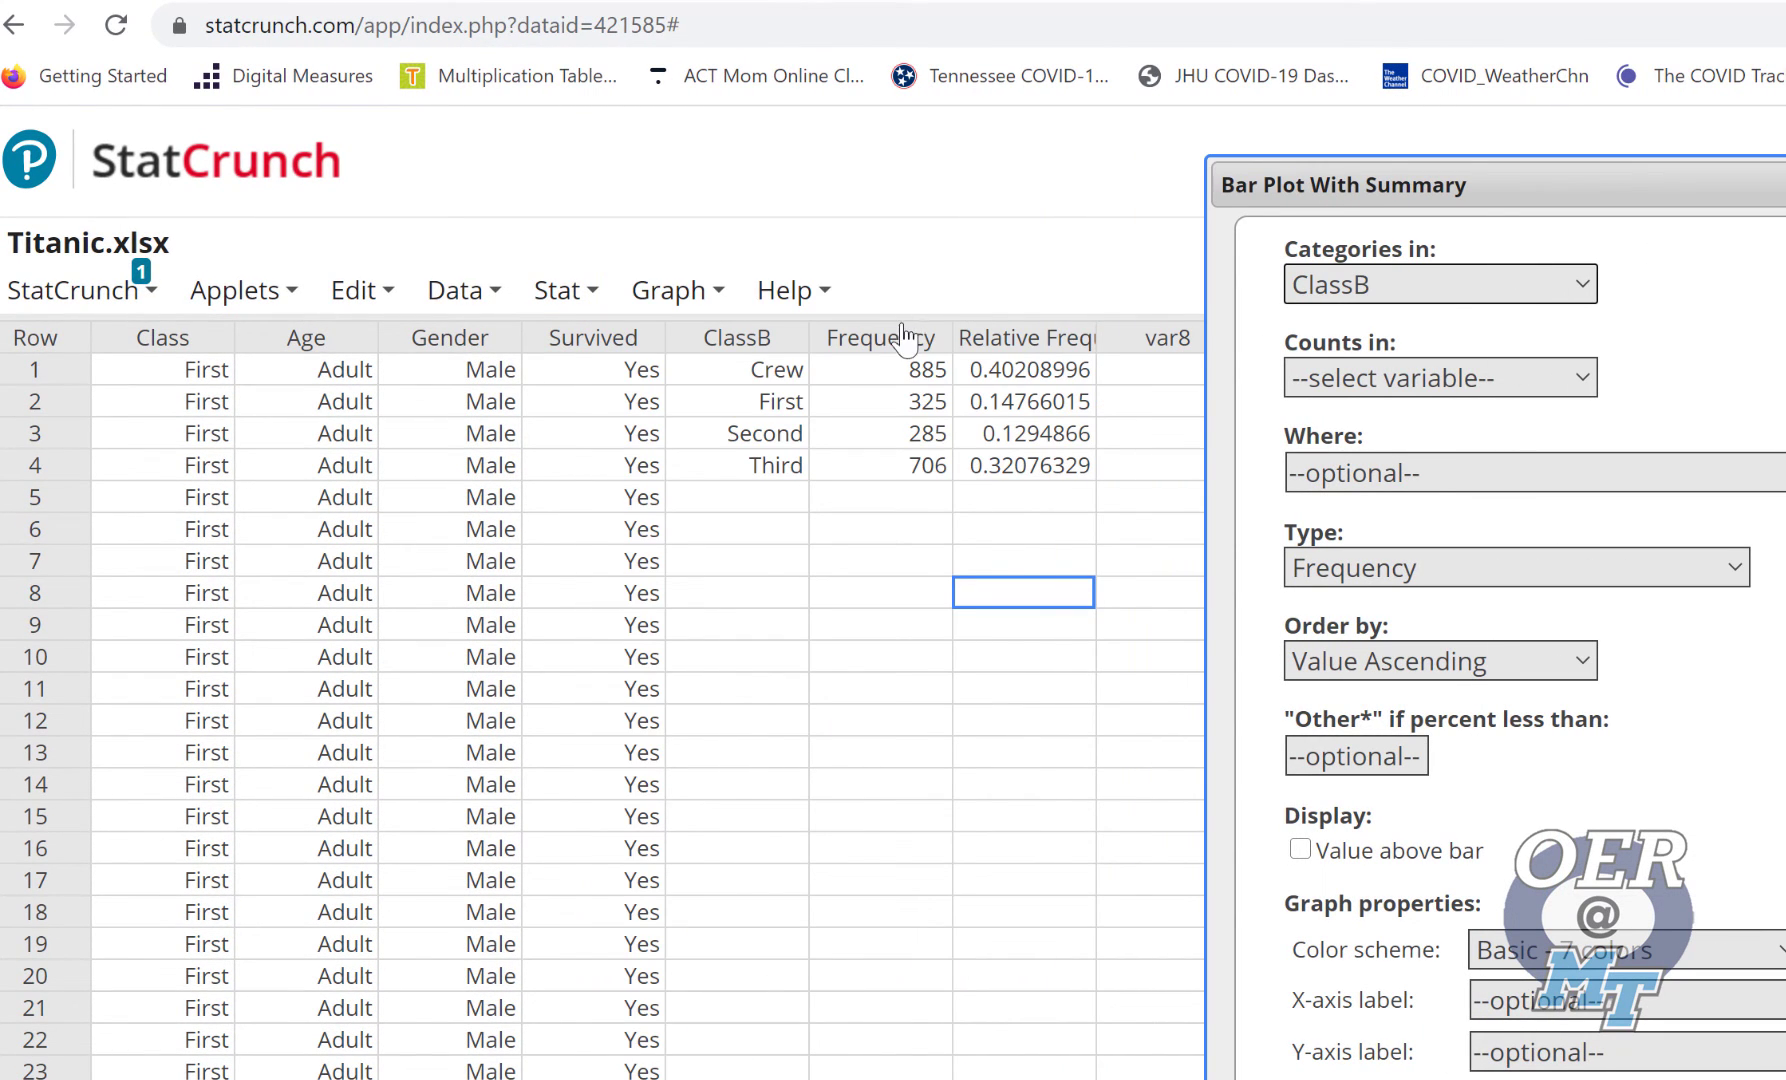
click(1441, 393)
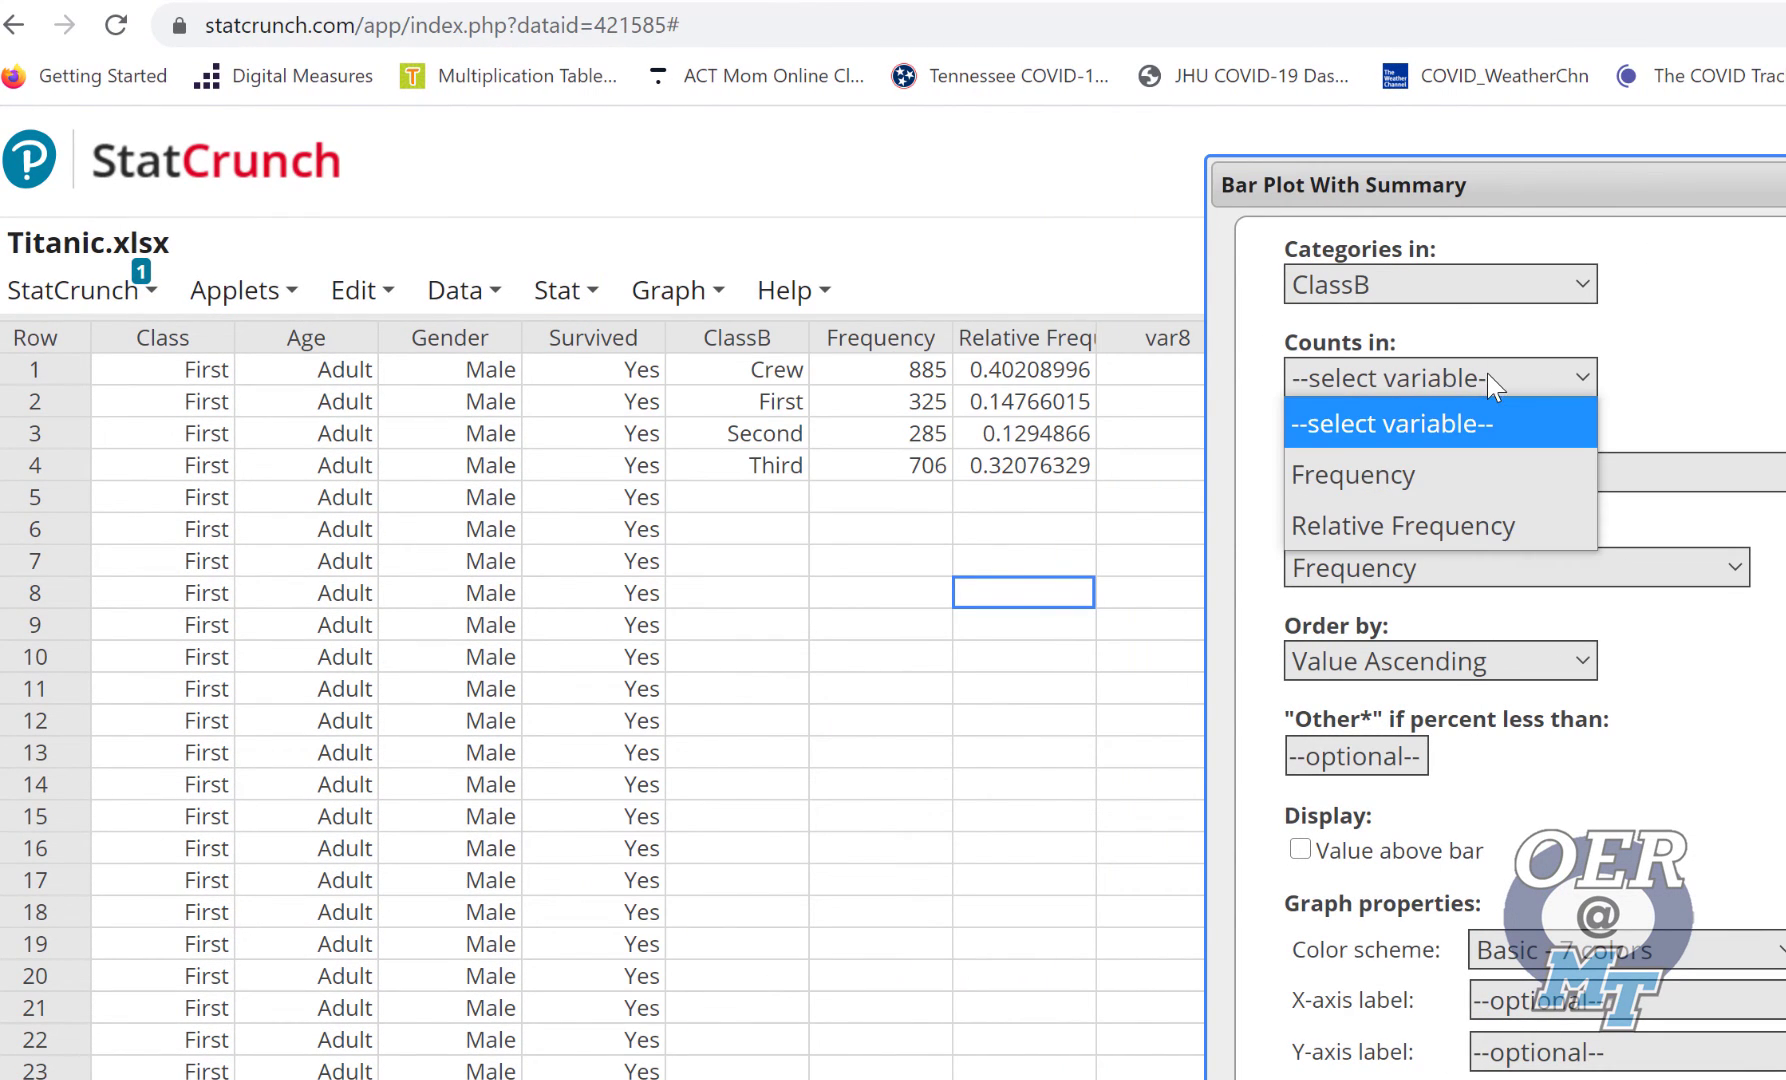
click(1420, 476)
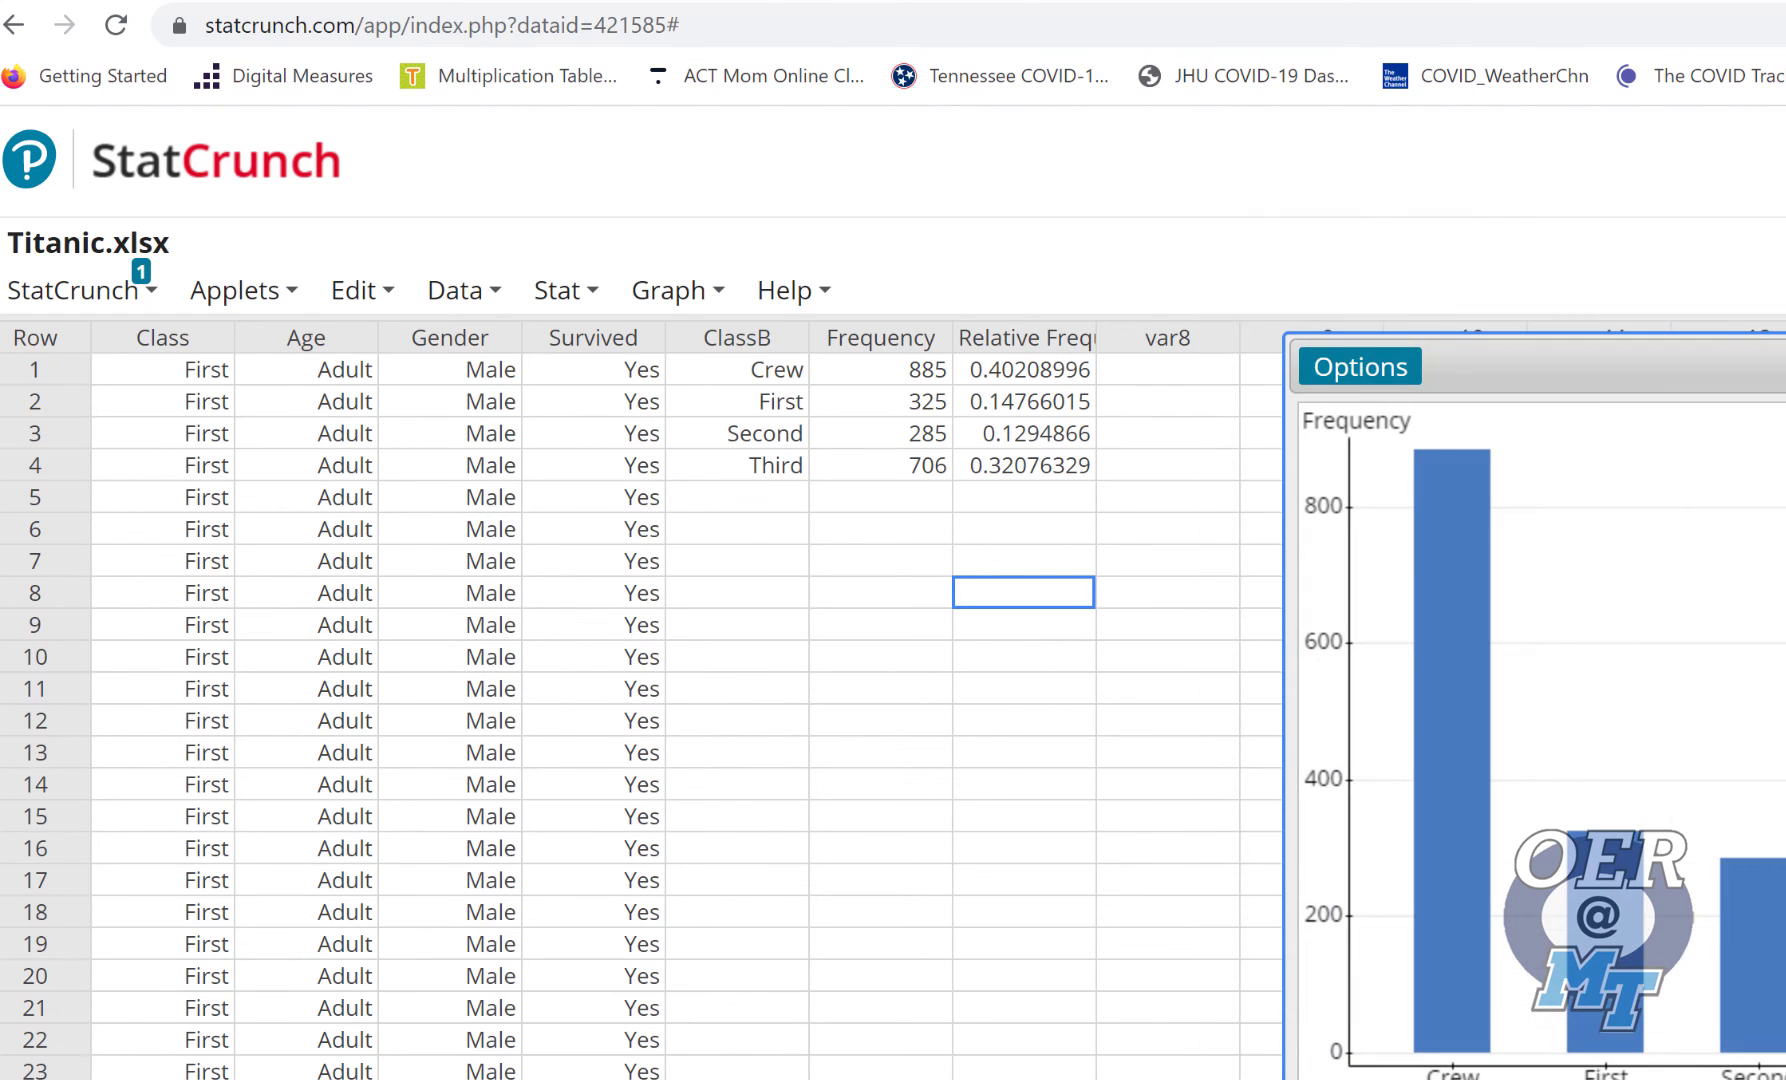
Reposition the ClassB bar plot beside the summary columns and reduce its window height
drag(1697, 373, 1514, 245)
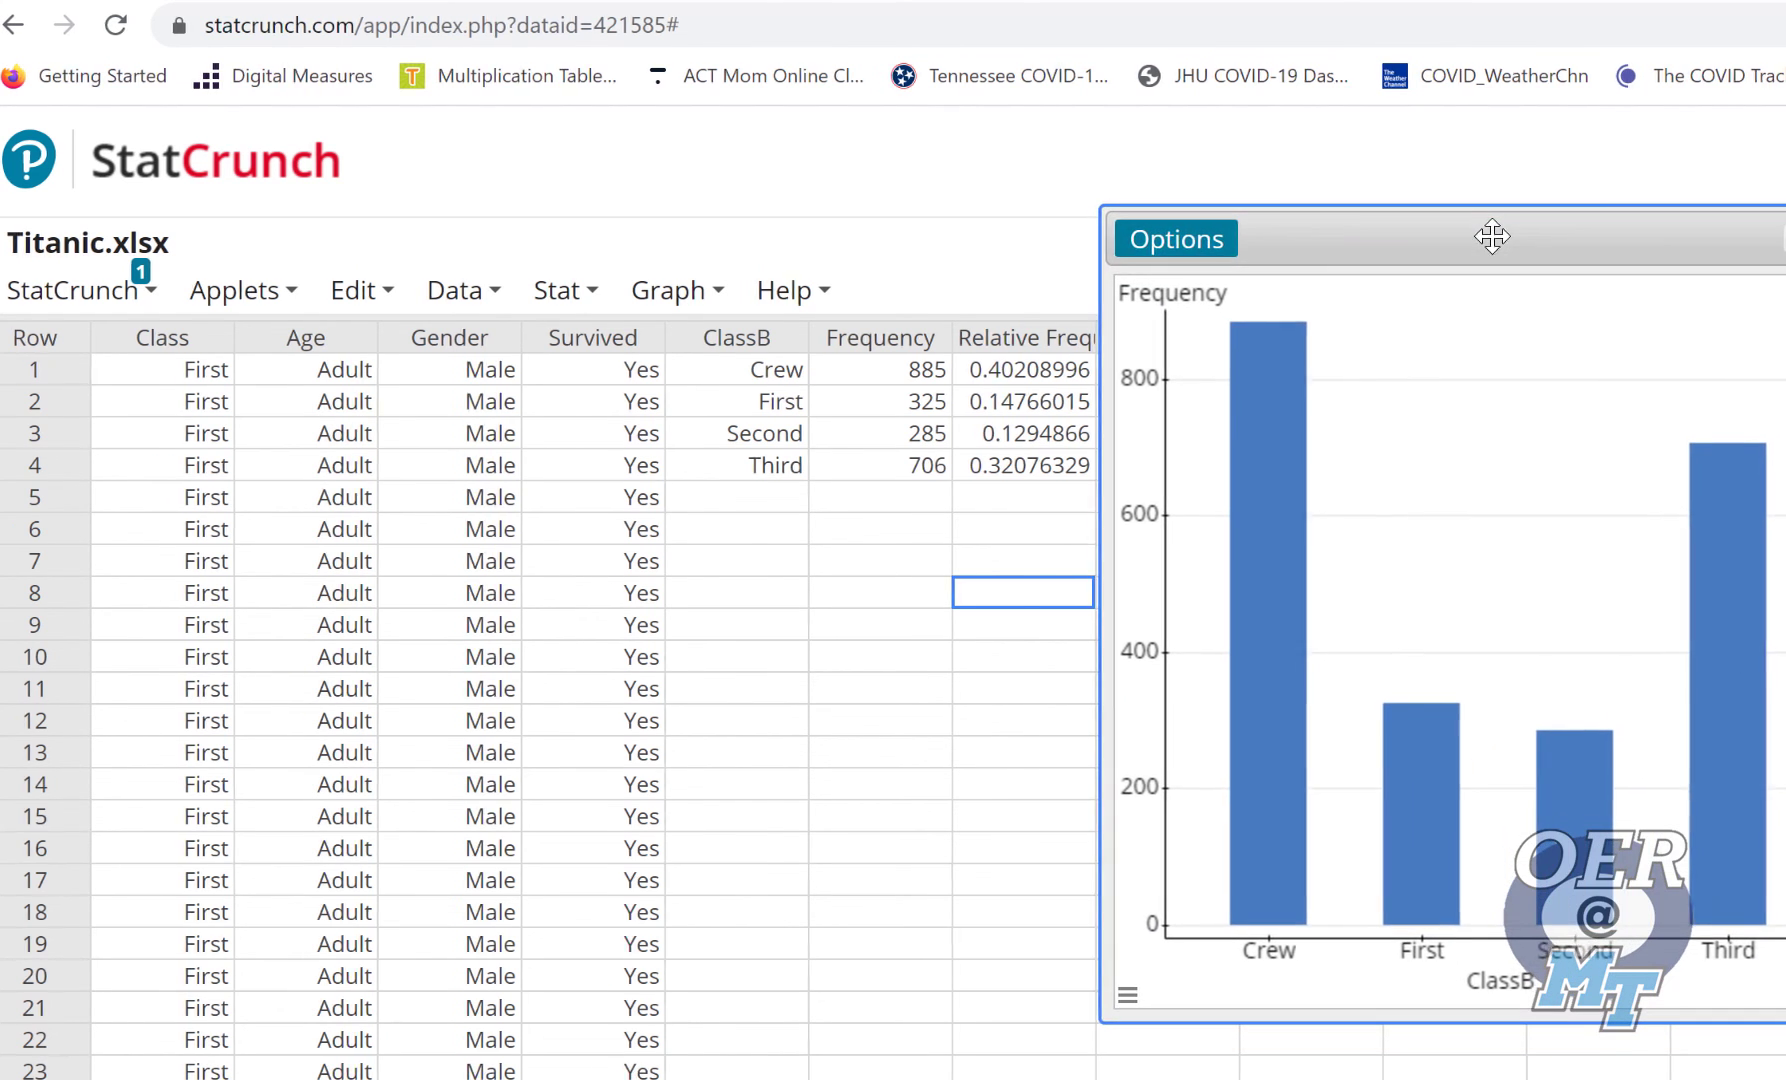
drag(1703, 1020, 1768, 810)
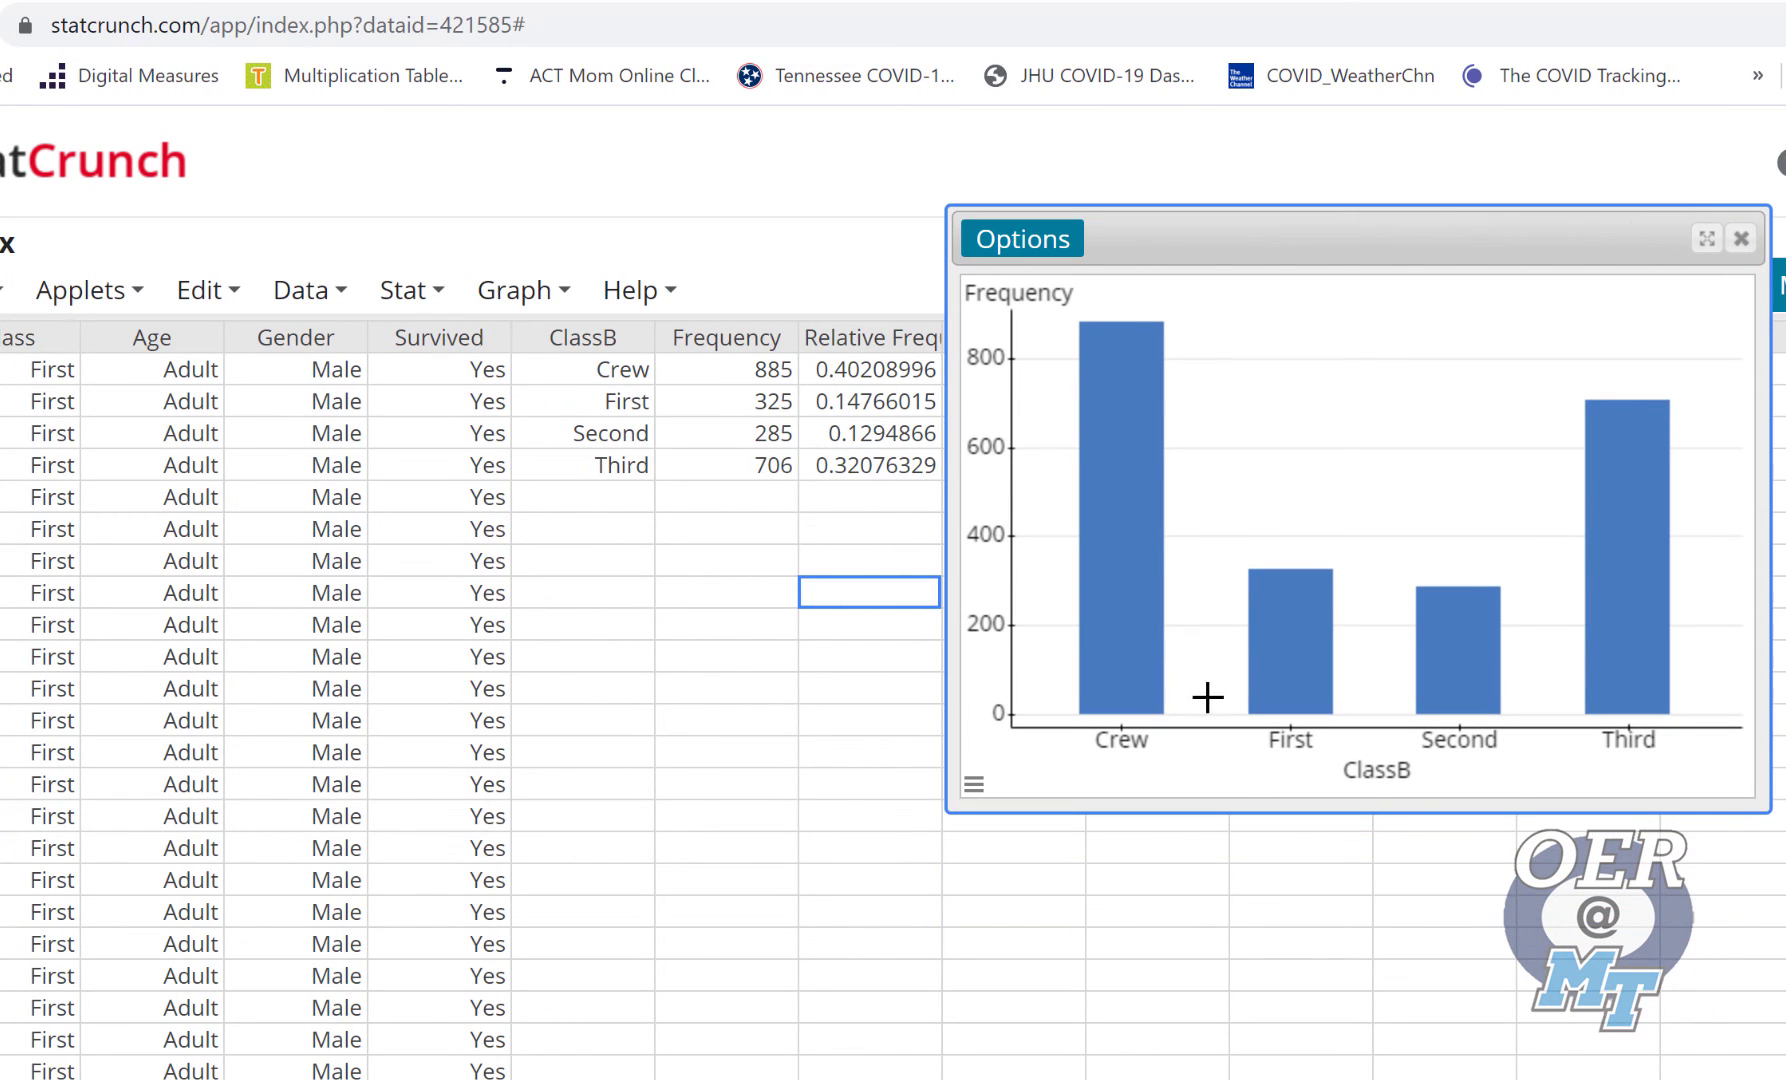